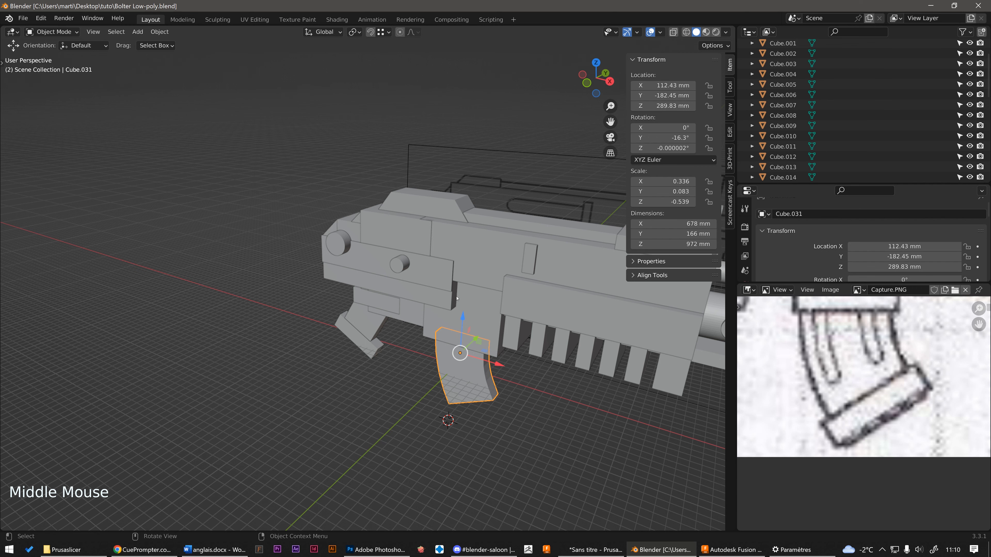
- Add a UV sphere about 3482 mm in diameter beside the gun model and raise it along Z
middle_click_drag(425, 306, 379, 367, "ctrl")
right_click_drag(267, 395, 228, 377, "shift")
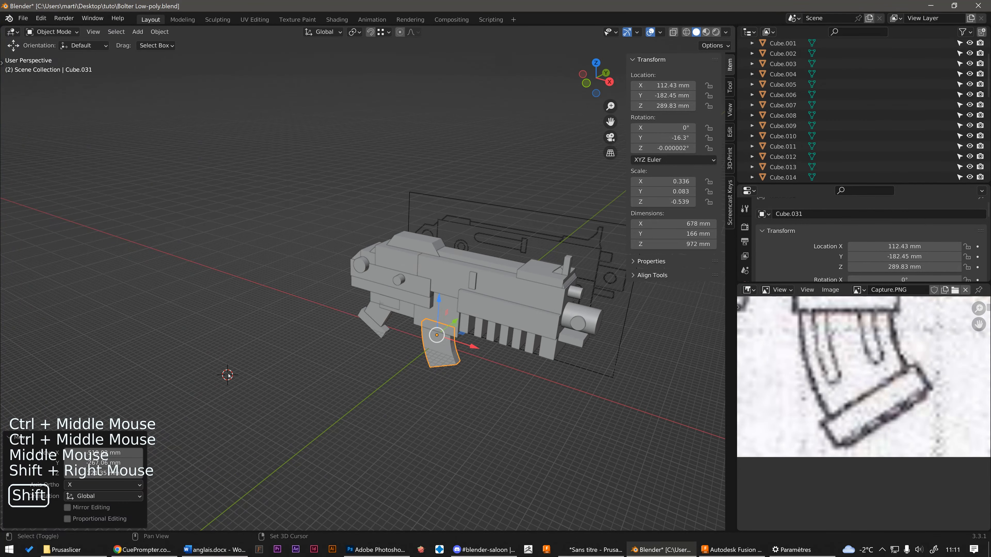
key("shift+a")
mouse_move(219, 334)
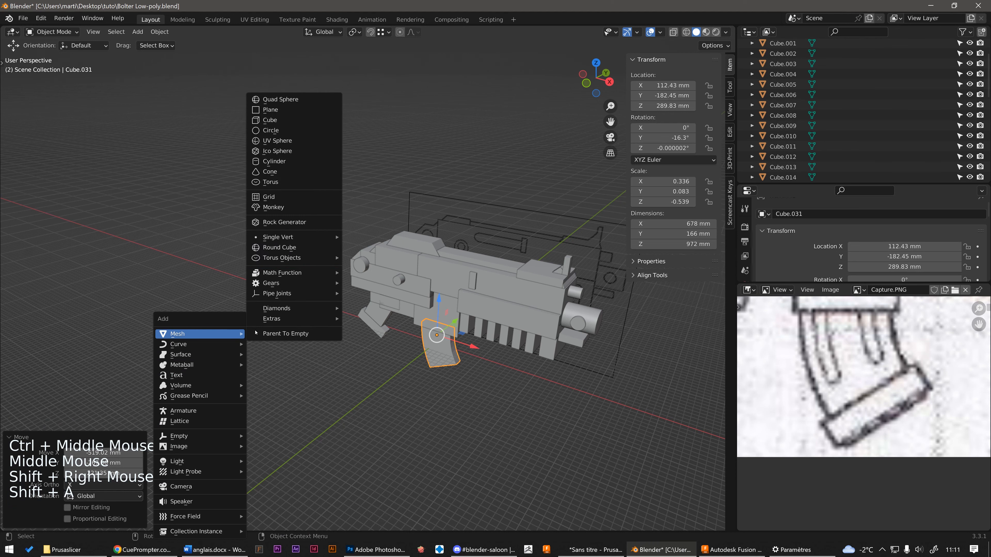
left_click(287, 140)
left_click_drag(104, 433, 171, 433)
left_click_drag(222, 344, 214, 285)
middle_click_drag(237, 258, 348, 251, "shift")
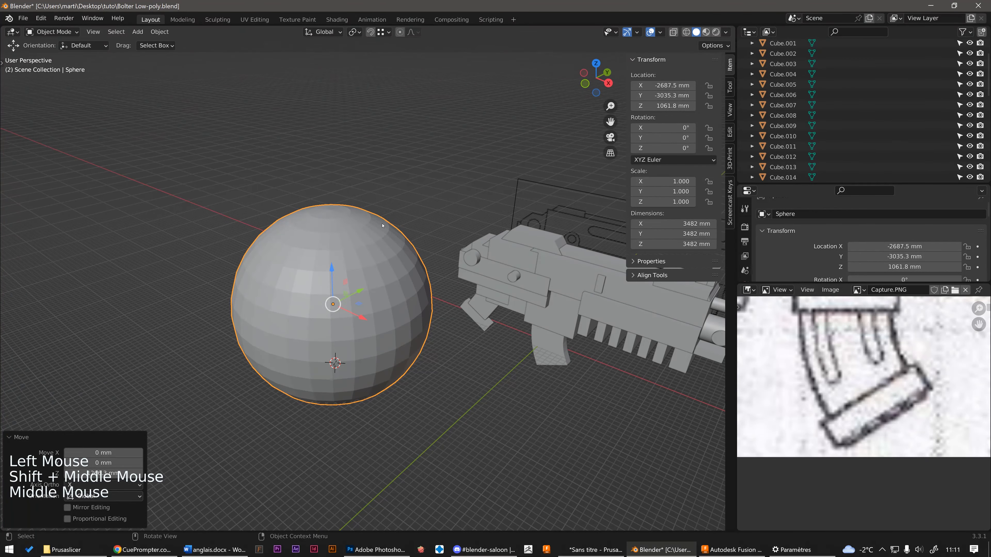
- Enter Edit Mode on the sphere and display its face normals with a size of 0.33
key("Tab")
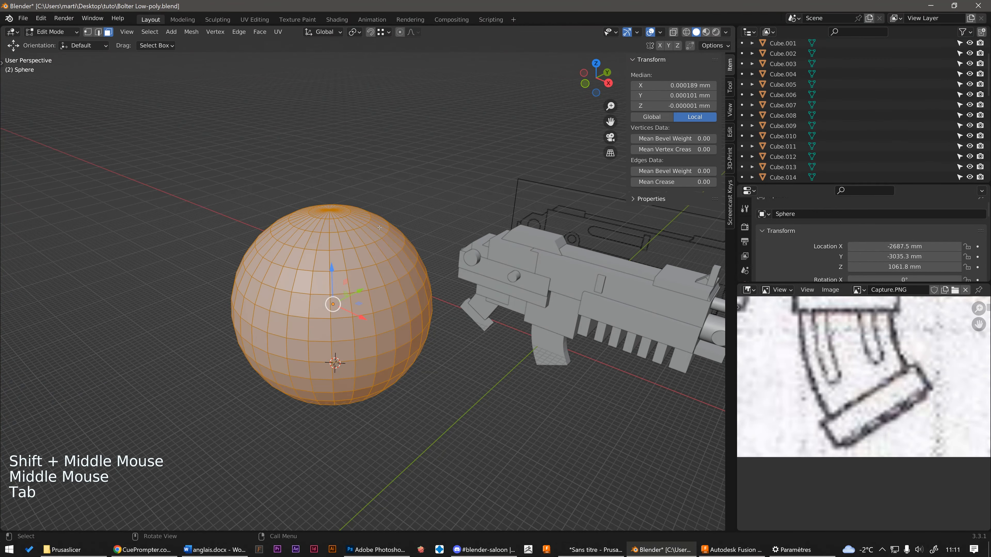
left_click(660, 32)
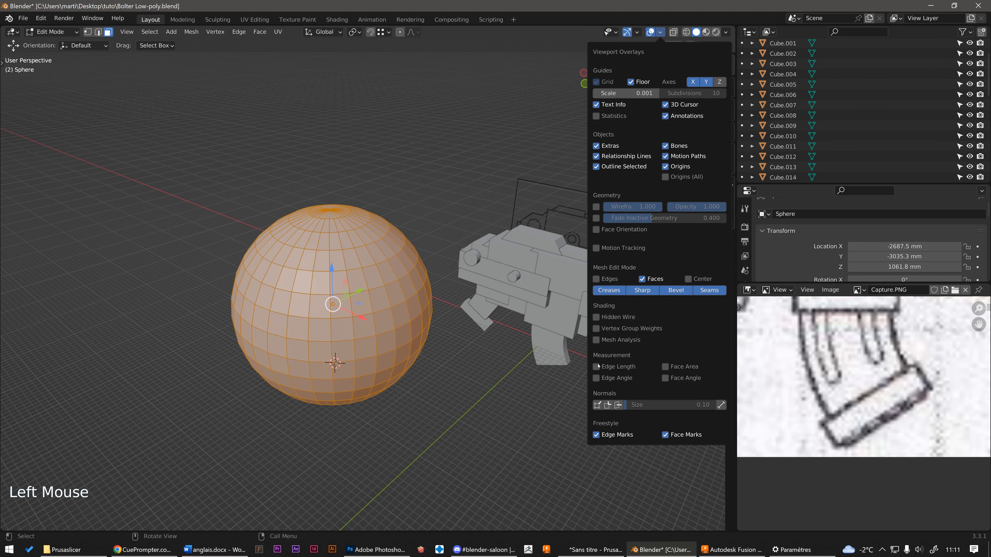
left_click(619, 406)
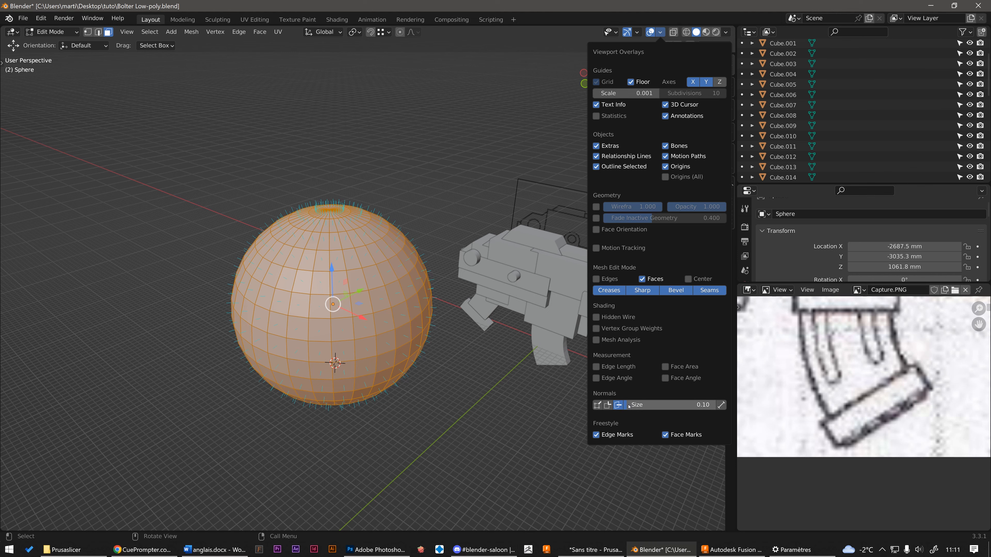
left_click_drag(631, 407, 642, 406)
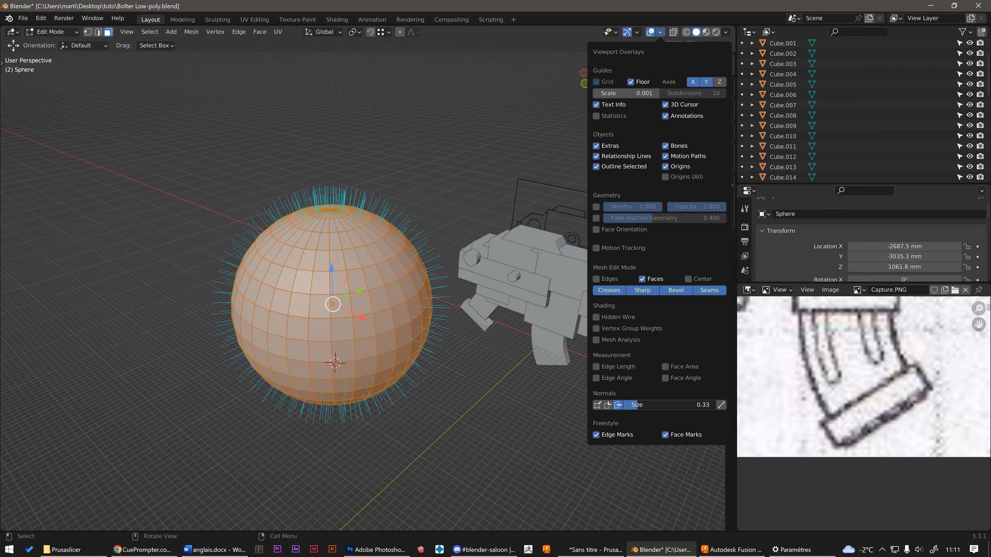
- Select a single face on the sphere and examine the direction of its normal from several angles
mouse_move(331, 278)
middle_mouse_down()
mouse_move(306, 279)
mouse_move(301, 268)
mouse_move(343, 234)
mouse_move(340, 219)
middle_mouse_up()
left_click(343, 235)
middle_click_drag(273, 273, 334, 288)
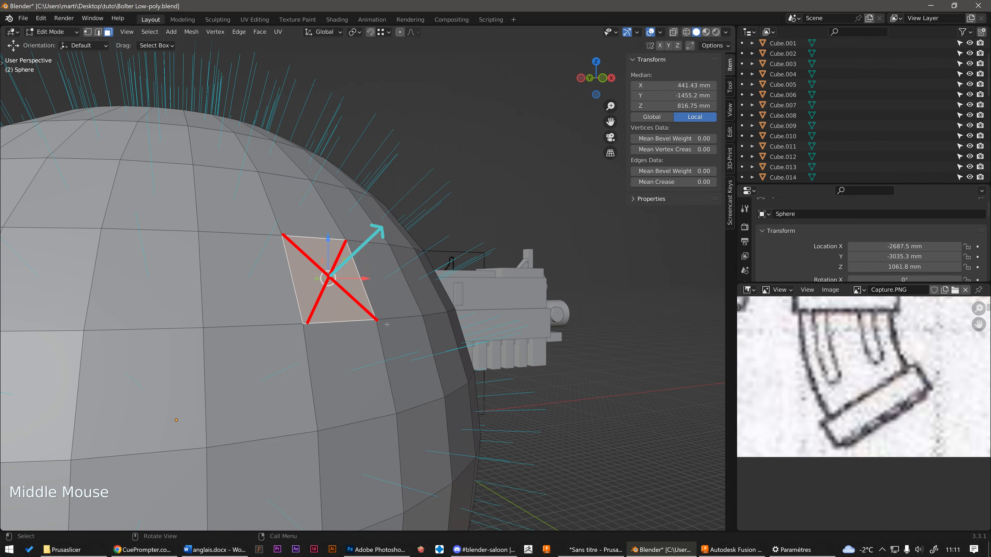
middle_click_drag(333, 287, 316, 276)
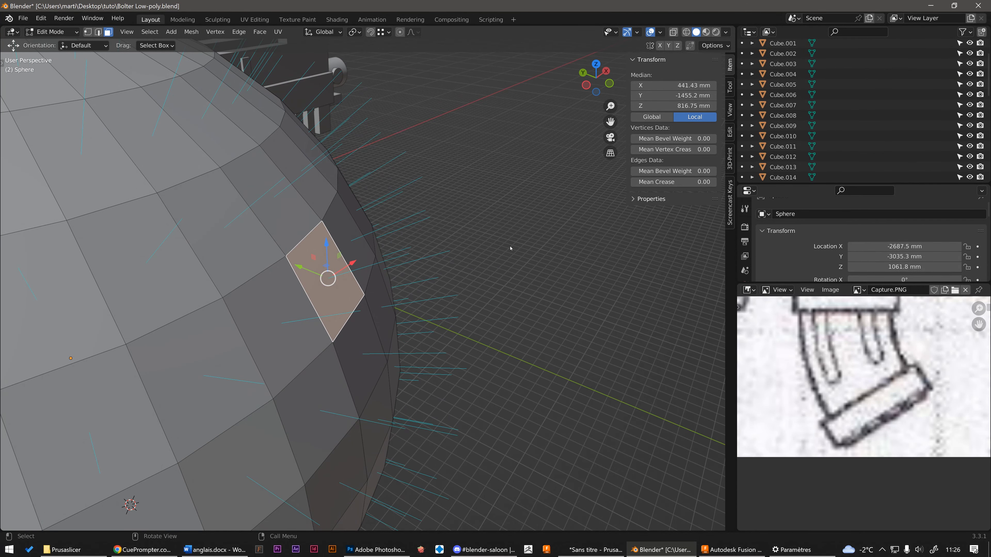
scroll(510, 249, "down", 6)
mouse_move(510, 248)
middle_mouse_down()
mouse_move(503, 258)
mouse_move(513, 257)
middle_mouse_up()
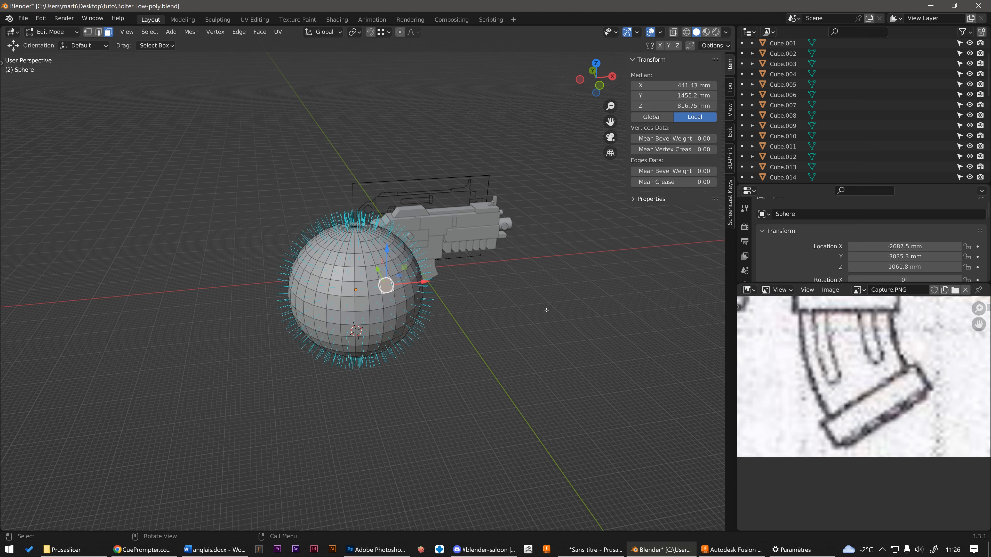
middle_click_drag(610, 291, 562, 299)
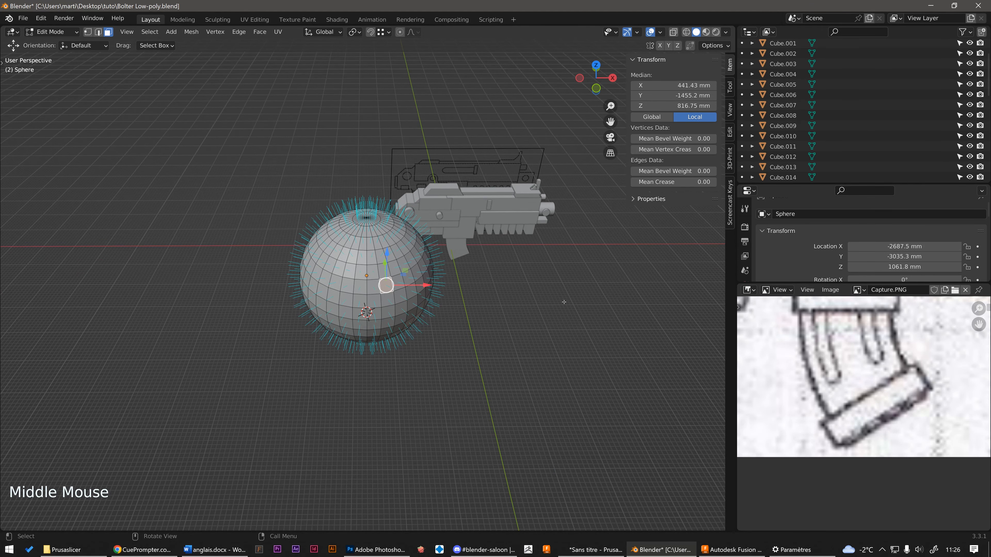
middle_click_drag(561, 302, 499, 325, "shift")
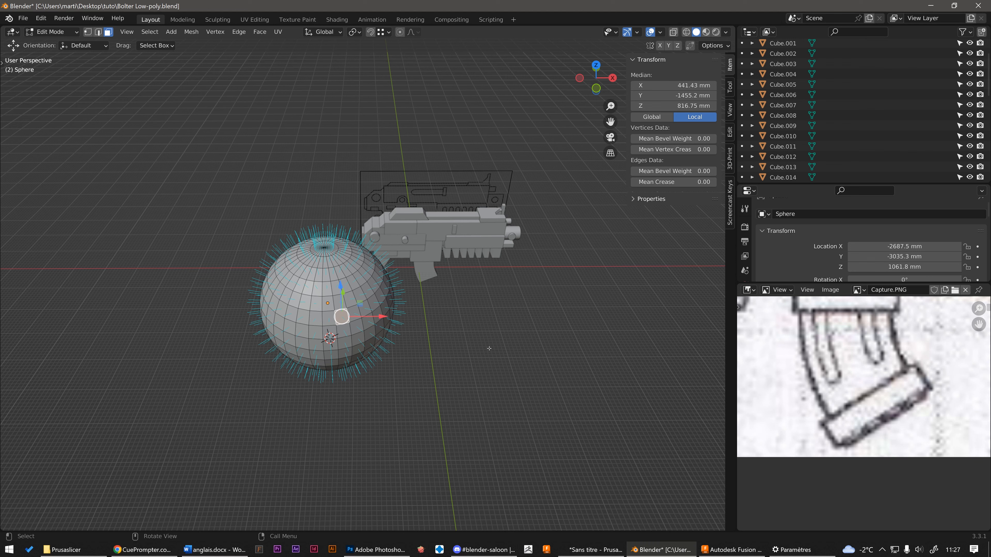
middle_click_drag(490, 349, 487, 342)
- Return to Object Mode, add a 2722 mm plane beside the sphere and raise it about 2000 mm along Z
key("Tab")
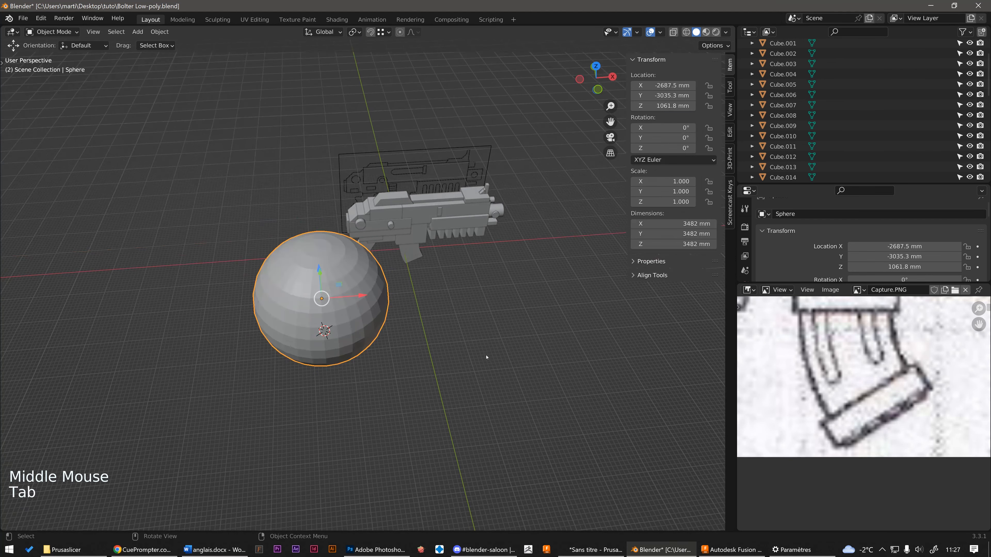
right_click(487, 341, "shift")
key("shift+a")
mouse_move(488, 329)
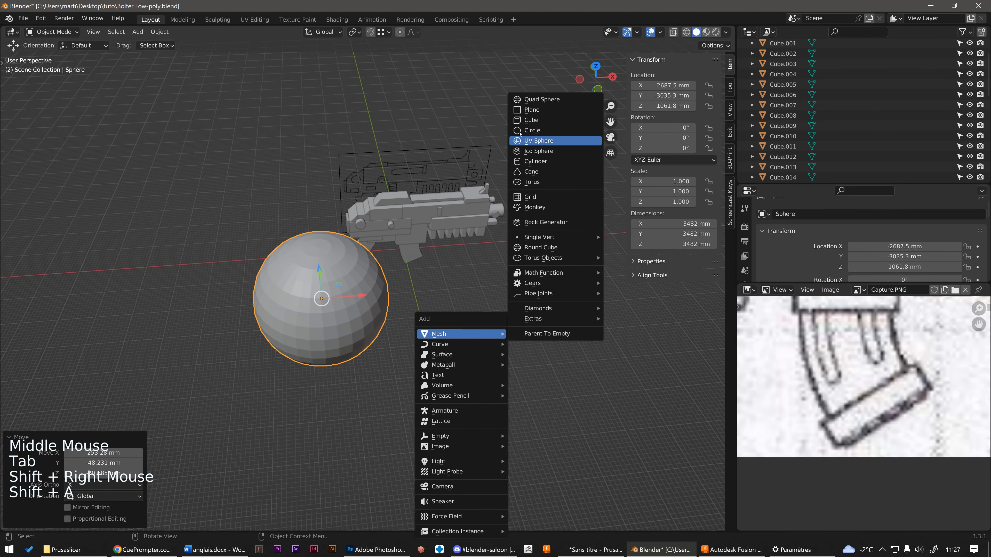
left_click(523, 110)
left_click_drag(103, 432, 187, 418)
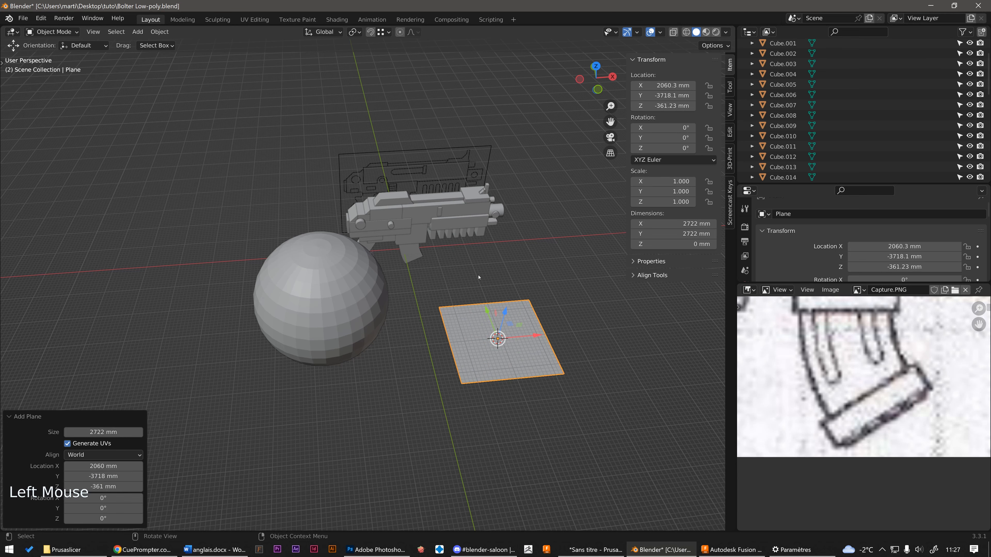
middle_click_drag(500, 277, 547, 262)
left_click_drag(504, 316, 503, 257)
mouse_move(503, 257)
middle_mouse_down()
mouse_move(509, 240)
mouse_move(488, 246)
mouse_move(513, 262)
middle_mouse_up()
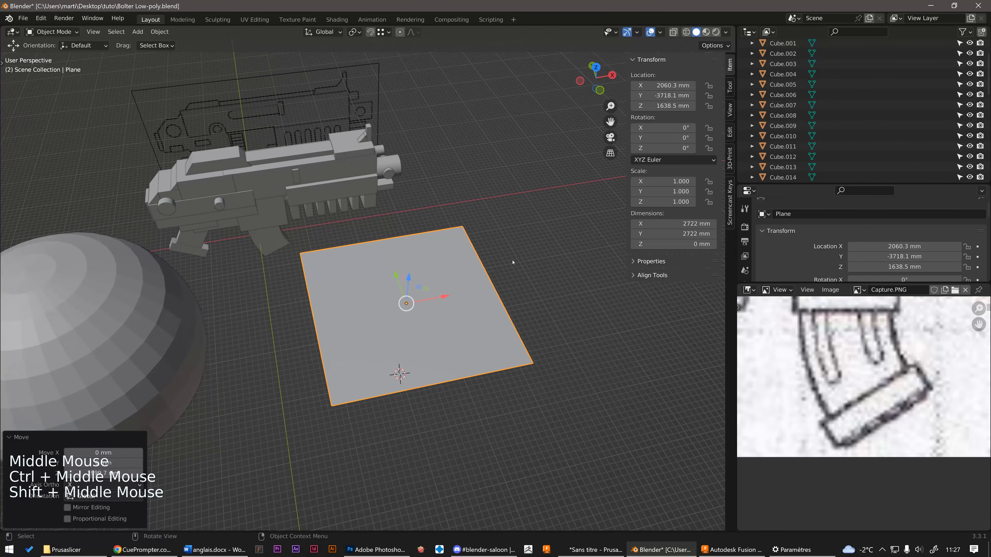
- Enable Backface Culling in the viewport shading options and view the plane from different angles
left_click(727, 33)
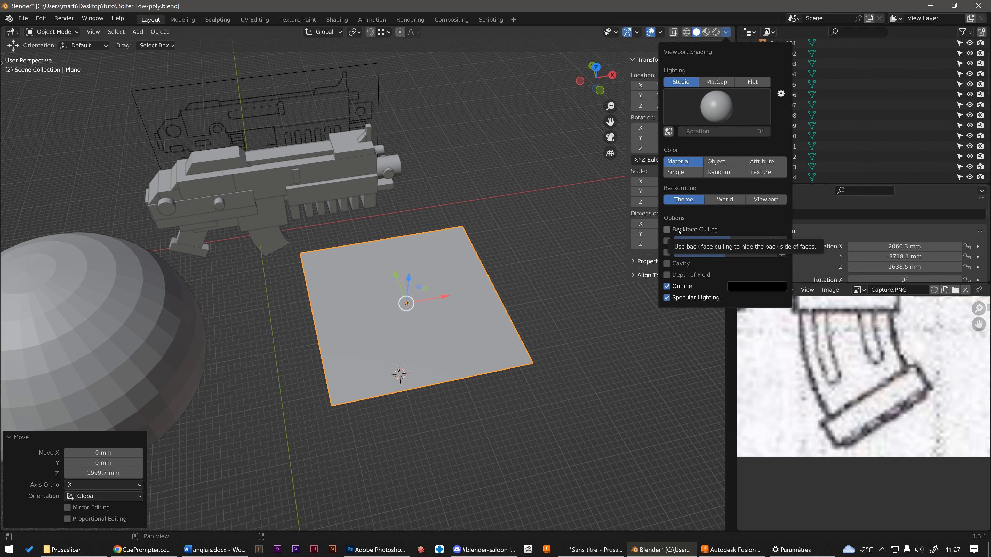
mouse_move(518, 265)
middle_mouse_down()
mouse_move(546, 252)
mouse_move(522, 260)
middle_mouse_up()
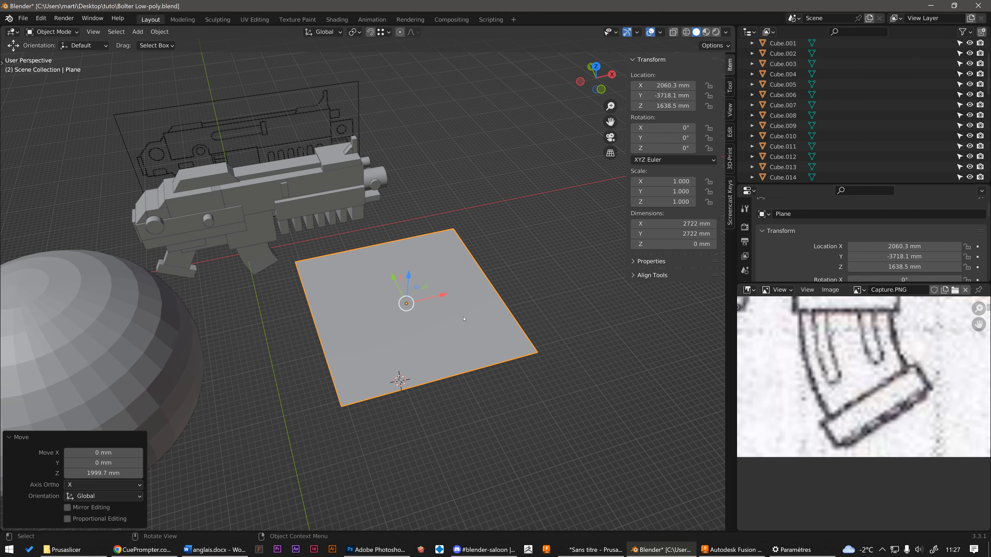
middle_click_drag(442, 303, 390, 231)
- Isolate the plane in front view and examine its face normal in Edit Mode, then leave local view
key("KP_Divide")
key("KP_1")
key("Tab")
scroll(357, 230, "up", 2)
left_click(357, 230)
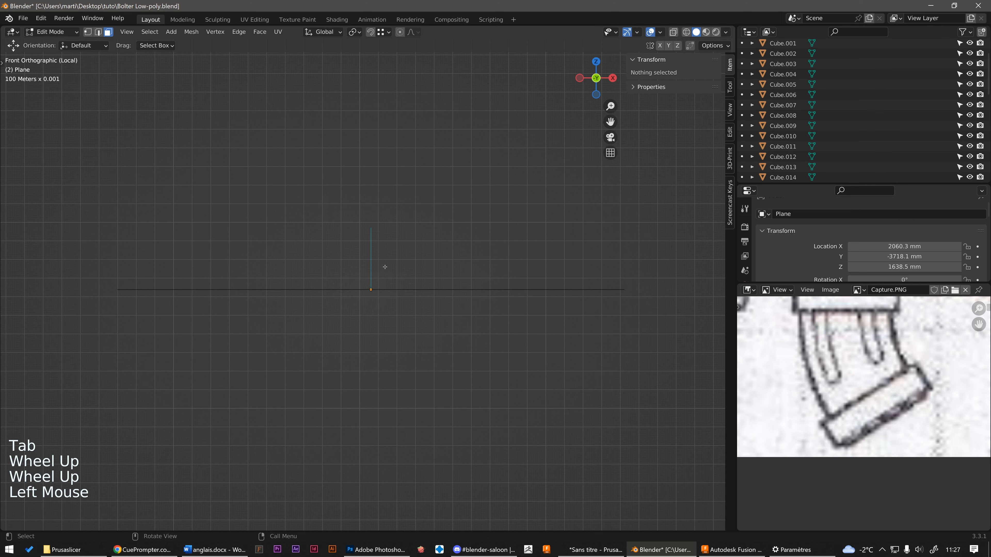
middle_click_drag(371, 261, 440, 253)
key("KP_Divide")
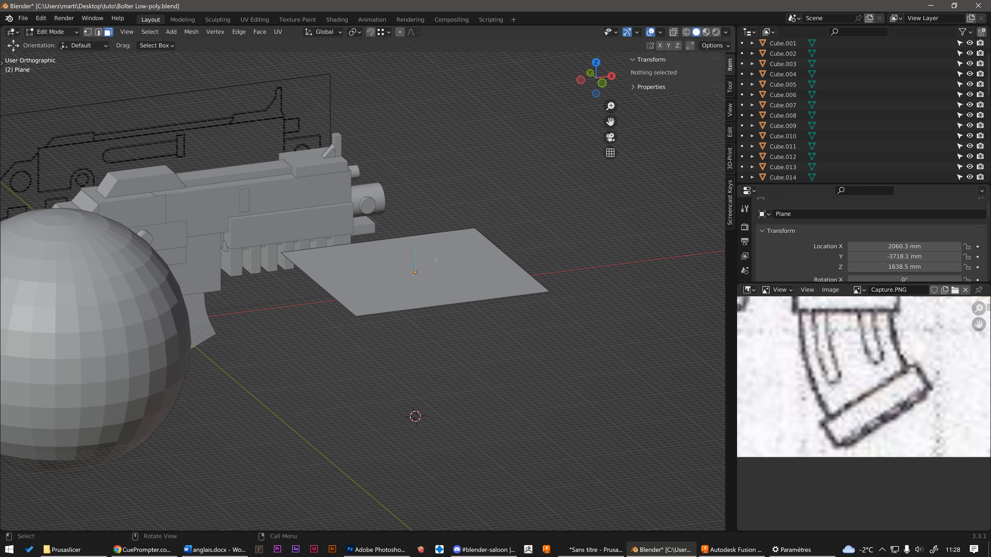
- Leave the plane's Edit Mode and examine the face normals on the large rock
middle_click_drag(436, 260, 443, 260)
key("Tab")
scroll(443, 260, "down", 8)
left_click(332, 270)
mouse_move(308, 269)
middle_mouse_down()
mouse_move(339, 268)
mouse_move(330, 252)
mouse_move(365, 226)
middle_mouse_up()
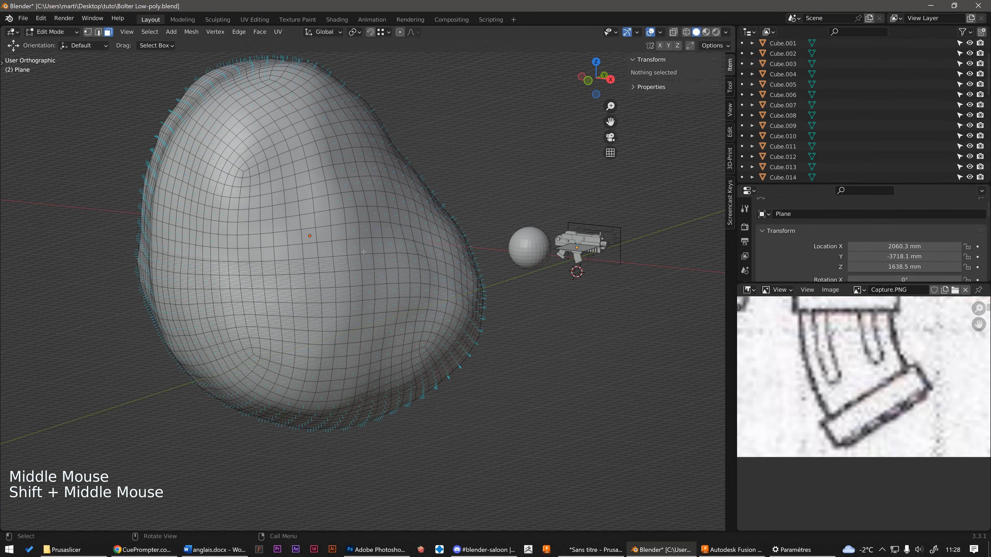
- Switch the viewport from orthographic to perspective projection and select the large rock
left_click(610, 153)
scroll(472, 190, "down", 2)
scroll(472, 190, "up", 1)
scroll(472, 189, "up", 1, "shift")
middle_click_drag(472, 189, 345, 303, "shift")
left_click(336, 297)
- Inspect the rock's surface in Edit Mode, selecting individual faces to compare the directions of their normals
middle_click_drag(237, 283, 441, 242)
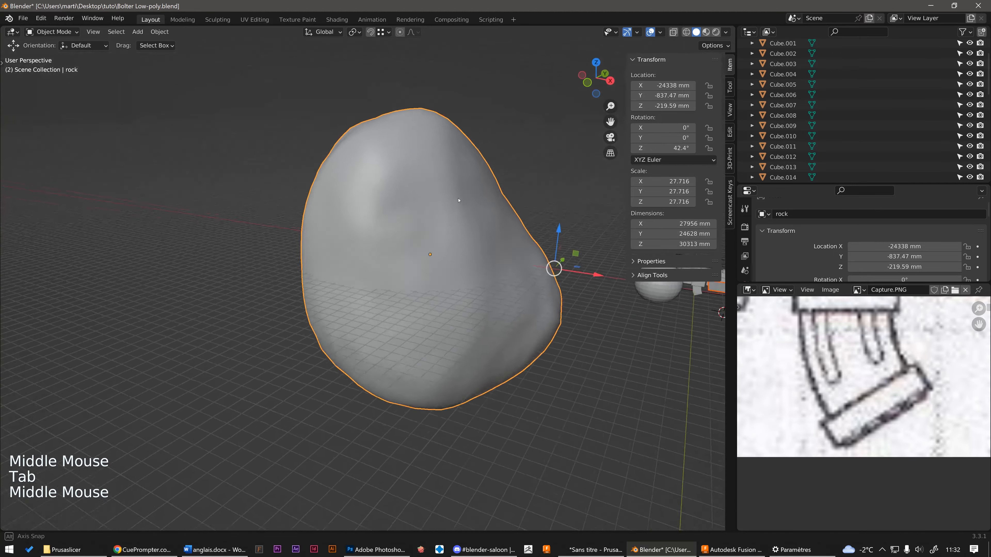
middle_click_drag(454, 265, 538, 177)
left_click(438, 239)
middle_click_drag(438, 239, 452, 223, "ctrl")
left_click(442, 253)
key("Tab")
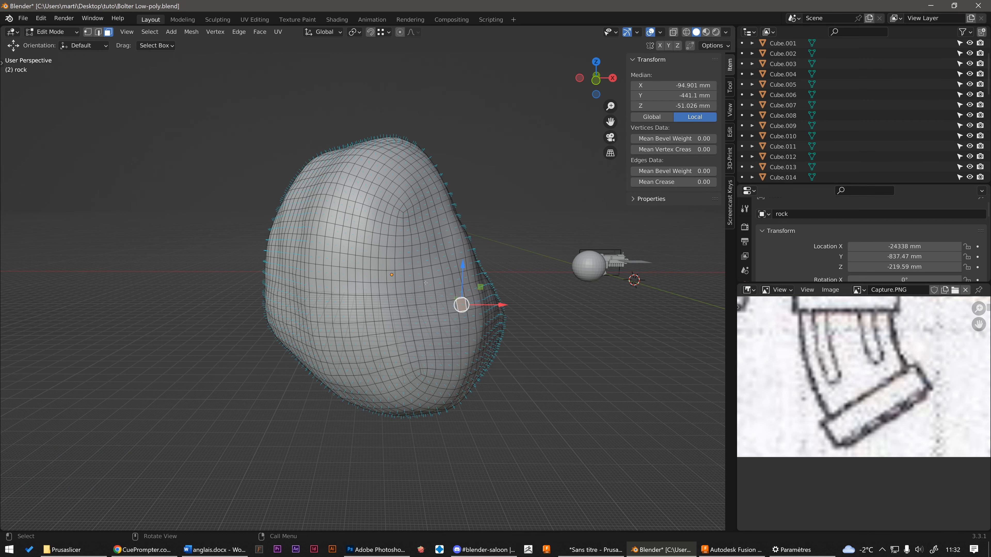
middle_click_drag(426, 283, 378, 268)
left_click(404, 255)
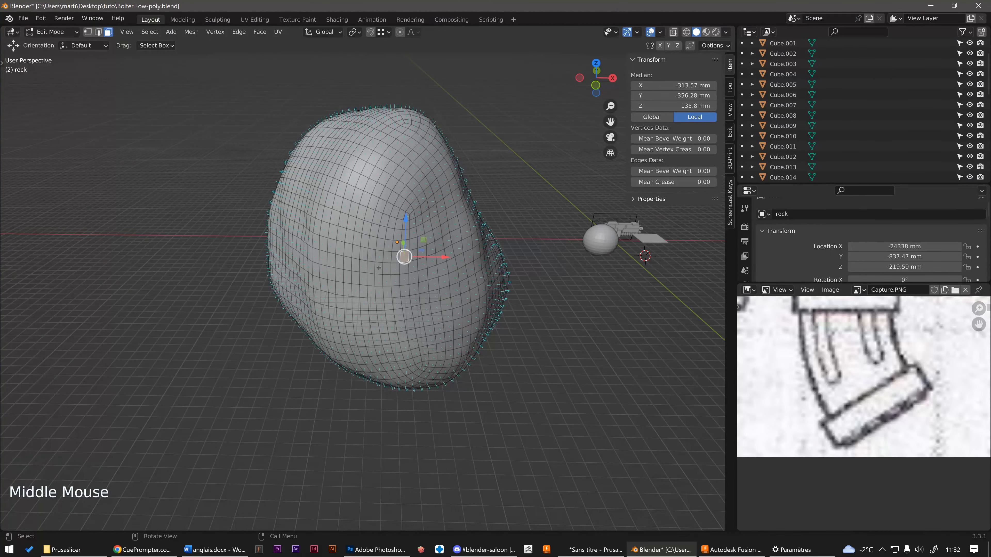
- Return to Object Mode, add a cube near the gun and enlarge it to 88032 mm so it encloses the other objects
key("Tab")
scroll(379, 268, "down", 3)
right_click(508, 253, "shift")
key("shift+a")
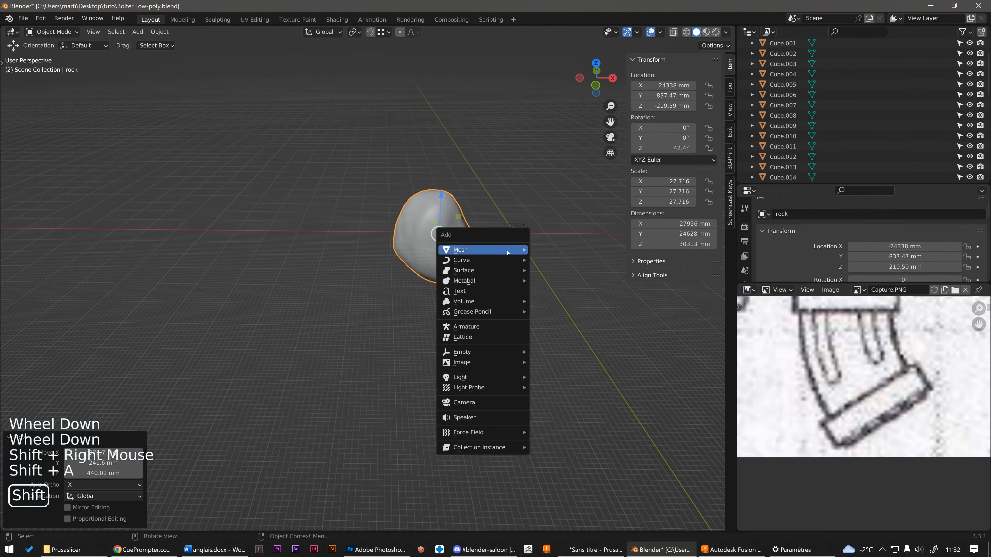
mouse_move(508, 253)
left_click(544, 260)
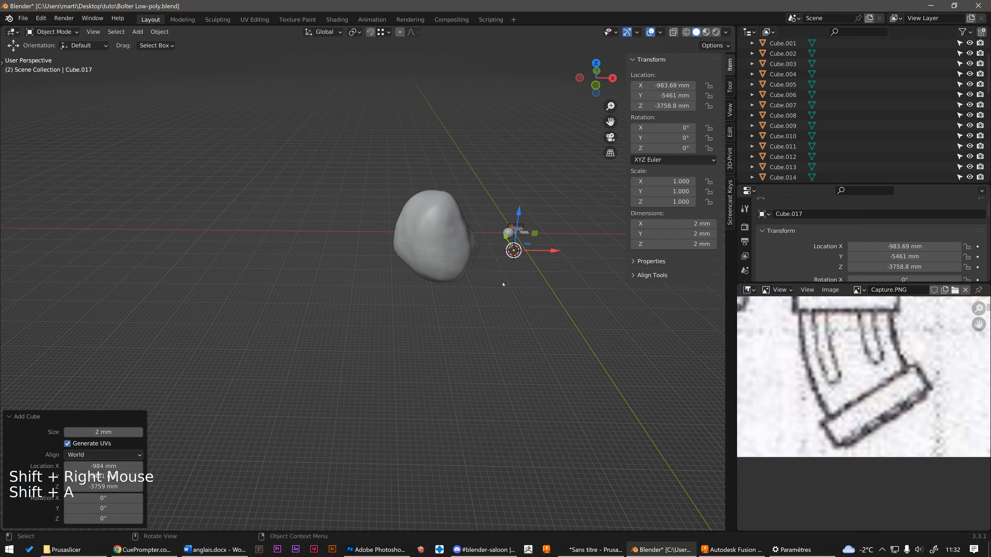
key("s")
left_click_drag(105, 427, 700, 269)
middle_click_drag(429, 270, 491, 270)
- Flip the normals of all the cube's faces in Edit Mode
key("Tab")
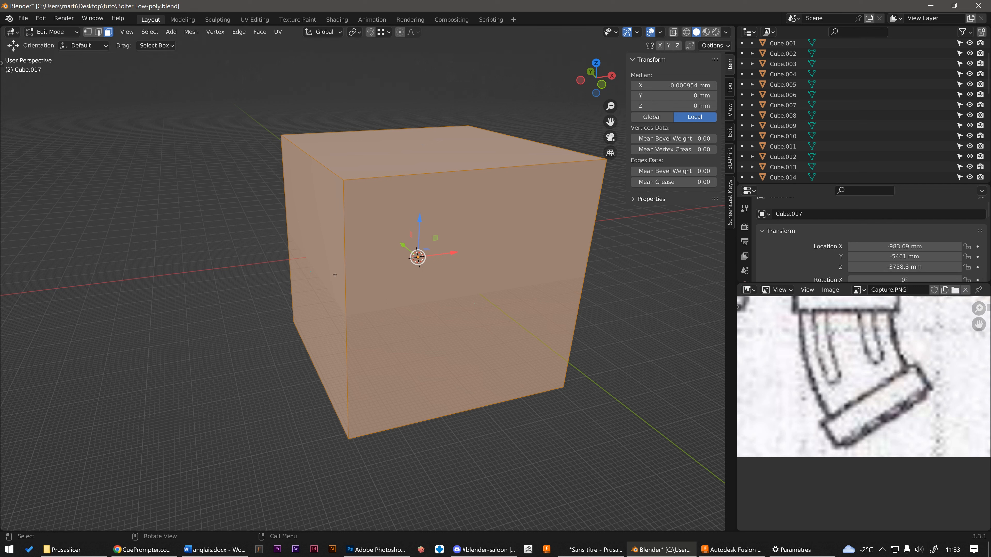
key("alt")
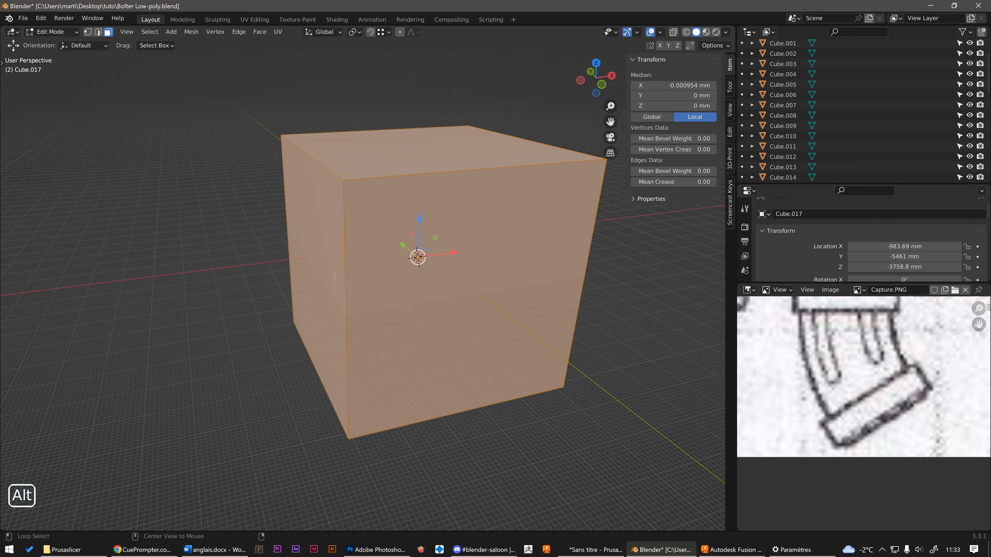
key("alt+n")
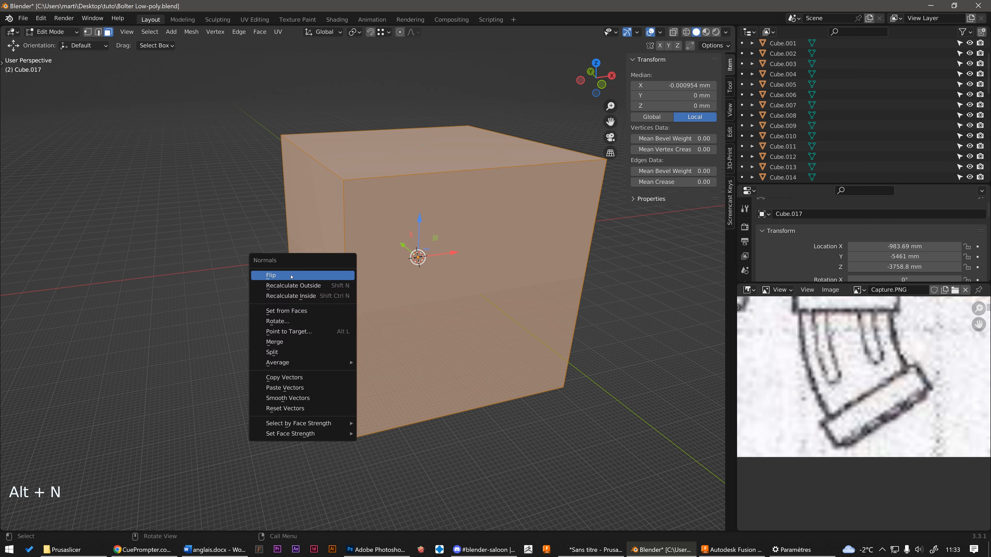
left_click(327, 275)
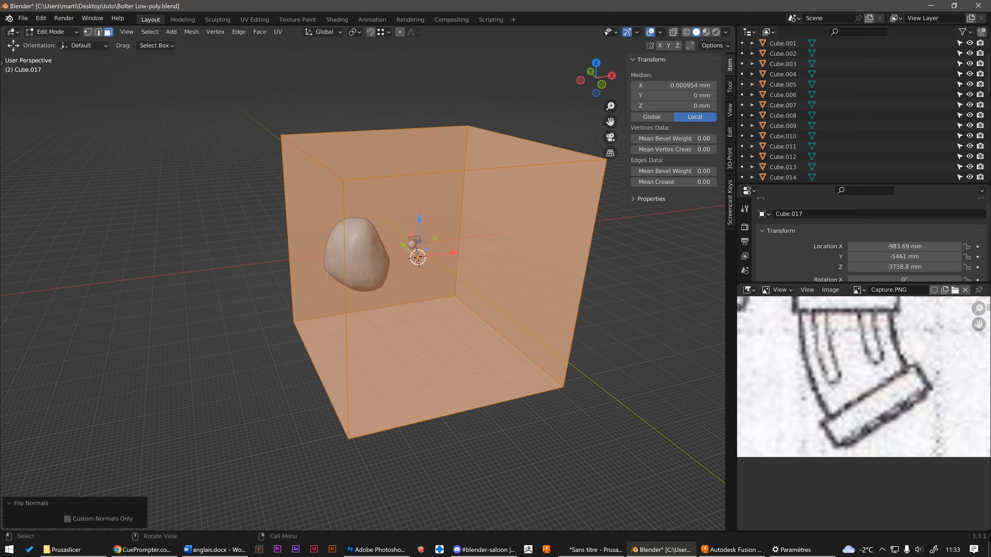
- Return to Object Mode and examine the flipped cube from several angles
key("Tab")
middle_click_drag(327, 275, 371, 254)
scroll(397, 267, "down", 2)
middle_click_drag(385, 297, 384, 235, "ctrl")
middle_click_drag(384, 274, 369, 144, "ctrl")
middle_click_drag(269, 166, 256, 157)
middle_click_drag(254, 158, 323, 241, "shift")
middle_click_drag(234, 193, 316, 432)
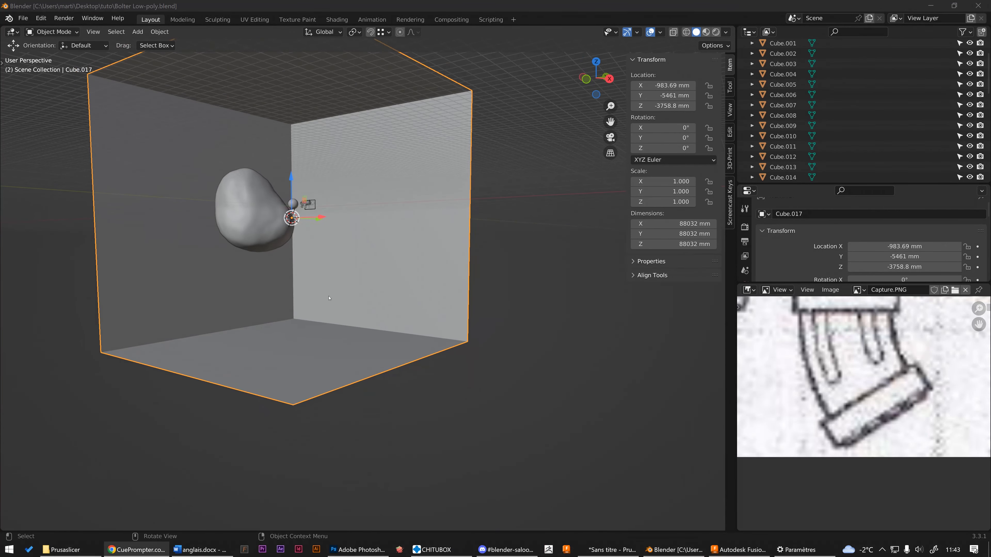
- Delete the large cube enclosing the scene
scroll(430, 246, "down", 2)
middle_click(429, 246)
middle_click_drag(429, 247, 434, 259)
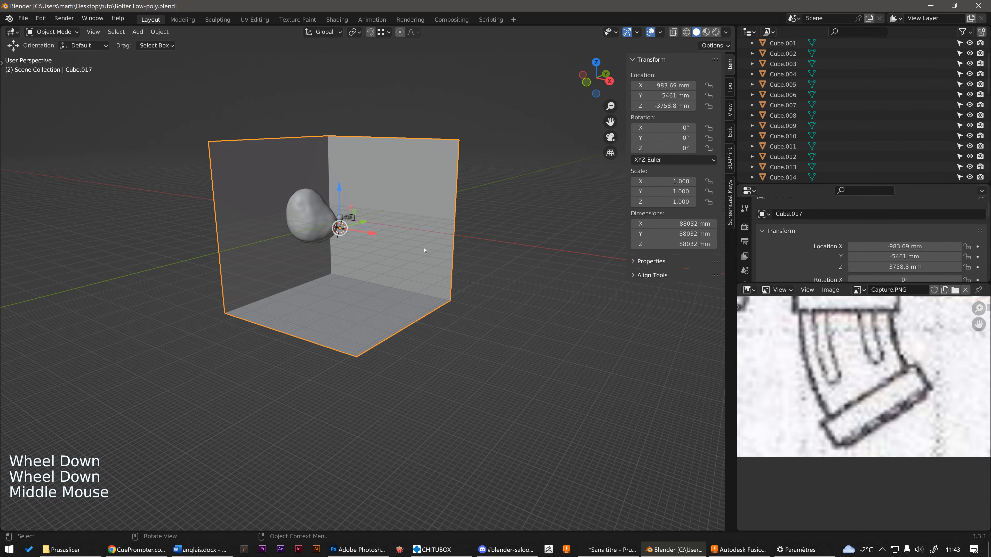
key("Delete")
left_click(310, 214)
key("Delete")
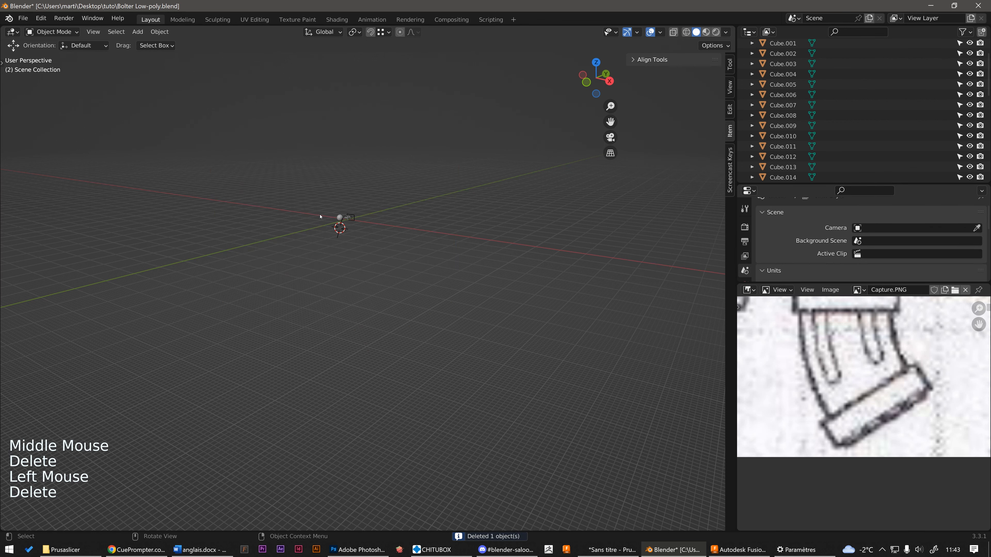
scroll(335, 219, "up", 2)
scroll(335, 218, "up", 1)
scroll(335, 220, "down", 2)
key("ctrl+z")
- Delete the sphere beside the gun model
scroll(337, 220, "up", 1, "ctrl")
scroll(339, 221, "up", 3)
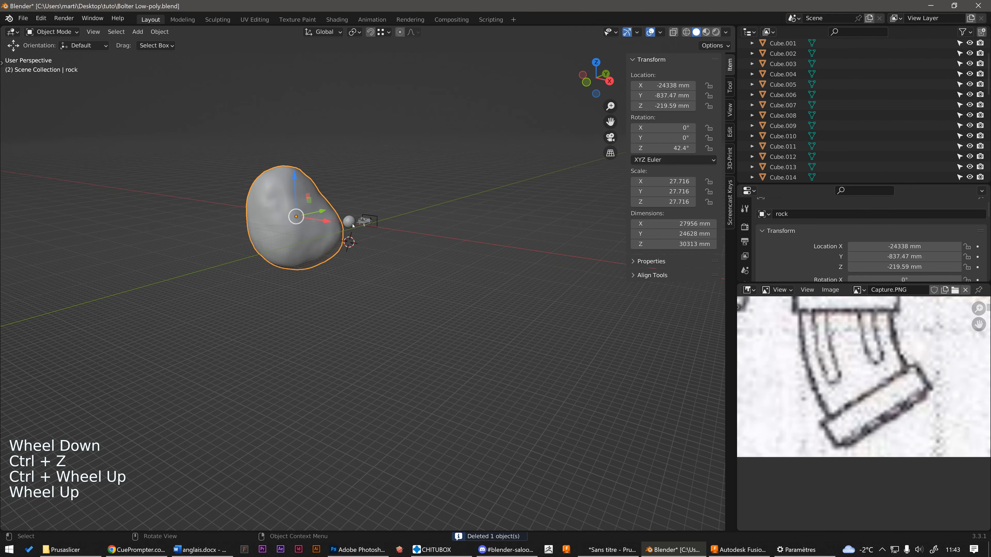
left_click(343, 222)
key("Delete")
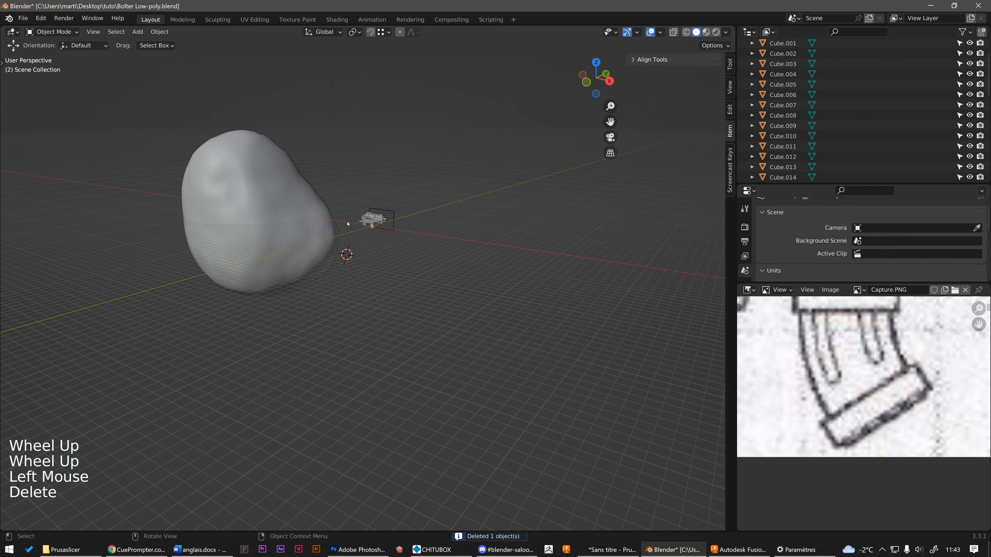
- Put the rock in Edit Mode with face selection and select the faces of the half nearest the gun from several sides
middle_click_drag(337, 222, 393, 170)
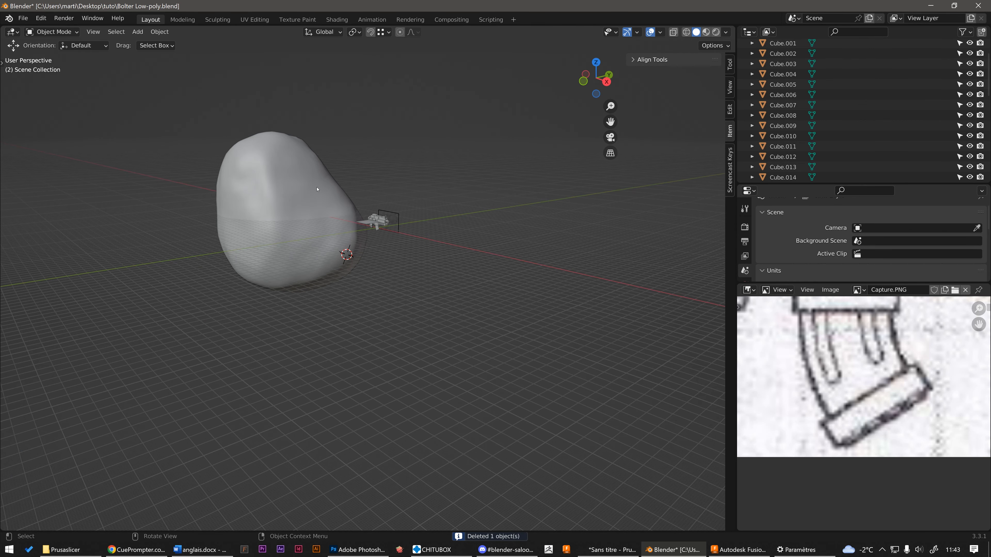
left_click(335, 196)
mouse_move(336, 195)
middle_mouse_down()
mouse_move(353, 191)
mouse_move(328, 192)
middle_mouse_up()
key("Tab")
key("3")
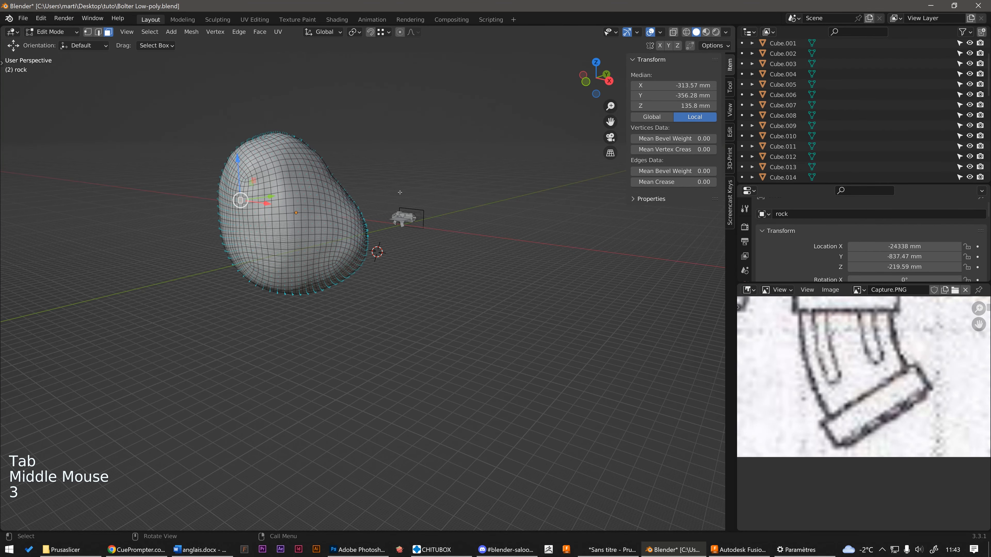
middle_click_drag(400, 193, 409, 207)
left_click_drag(420, 332, 314, 135)
middle_click_drag(314, 136, 234, 117)
left_click_drag(278, 109, 395, 342, "shift")
middle_click_drag(370, 187, 564, 212)
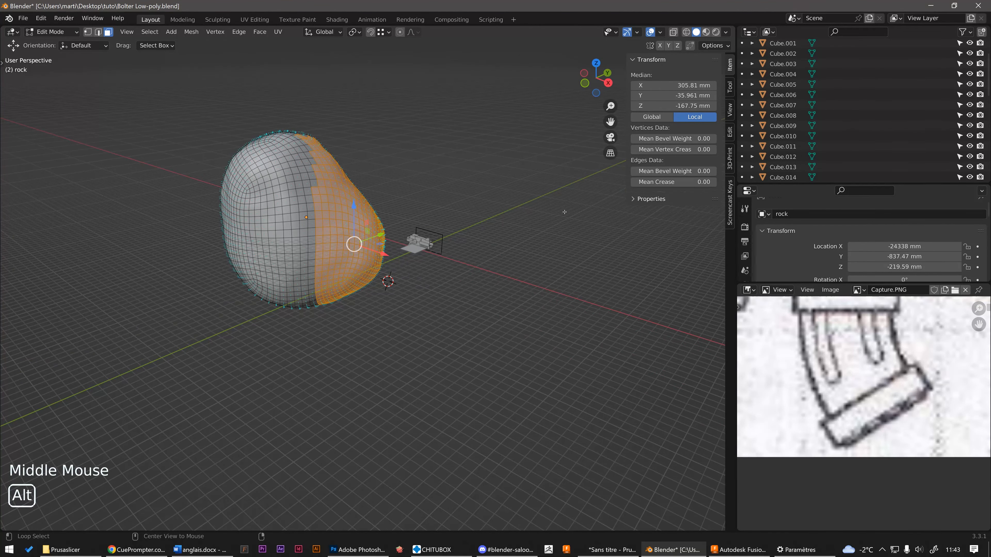
- Flip the normals of the rock's selected faces
key("alt+n")
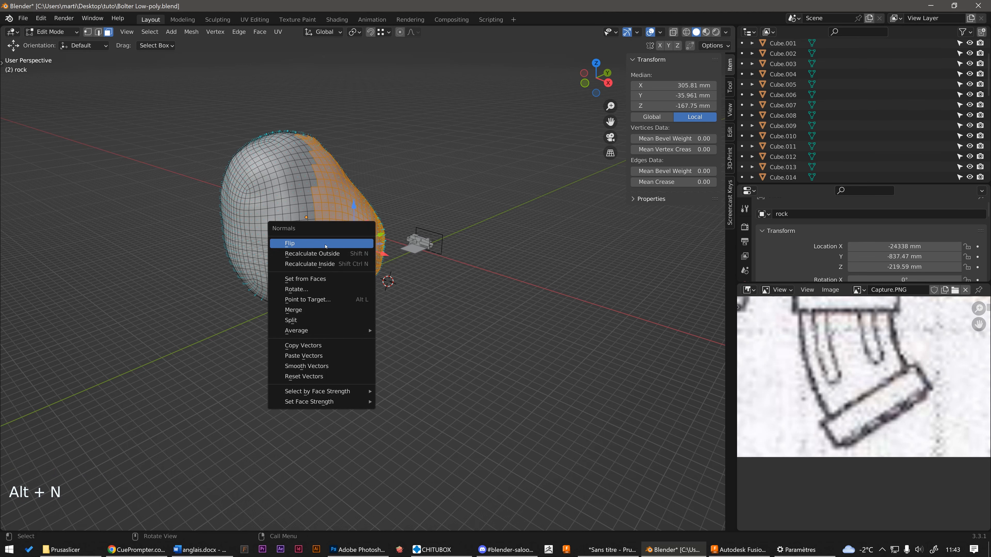
left_click(326, 243)
middle_click_drag(325, 243, 356, 208)
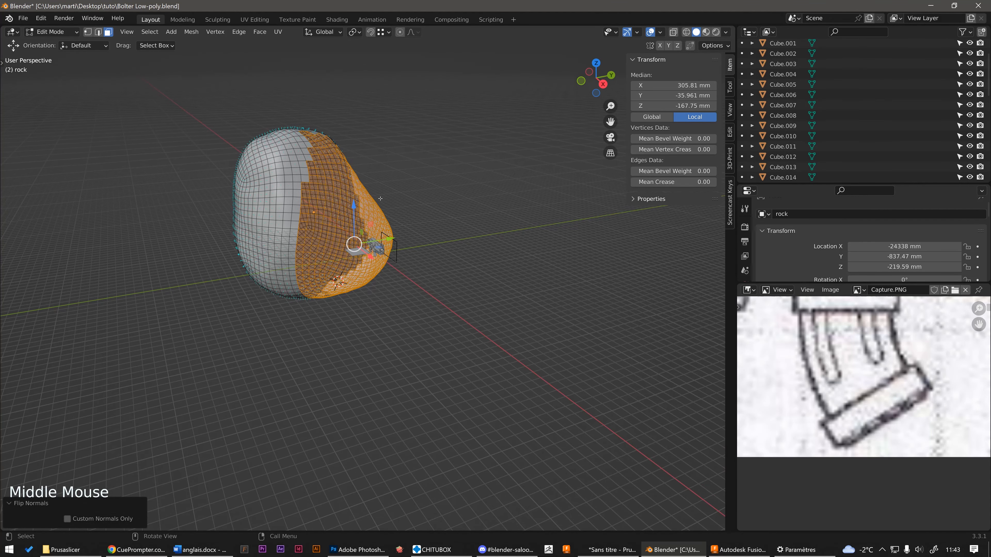
- Return to Object Mode and examine the boundary between the rock's normal and flipped faces
key("Tab")
left_click(409, 171)
middle_click_drag(410, 171, 464, 171)
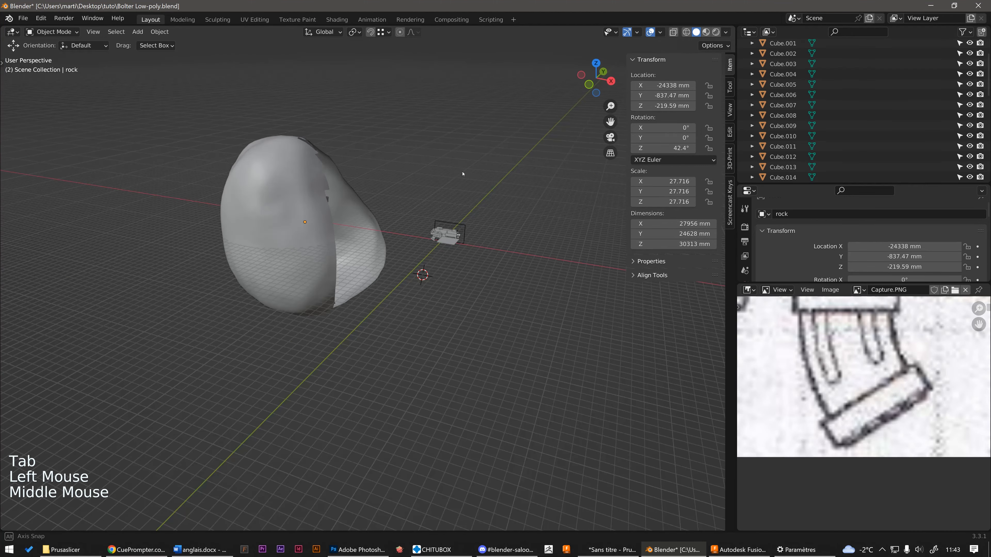
scroll(453, 169, "up", 2)
left_click(358, 224)
middle_click_drag(359, 224, 374, 238)
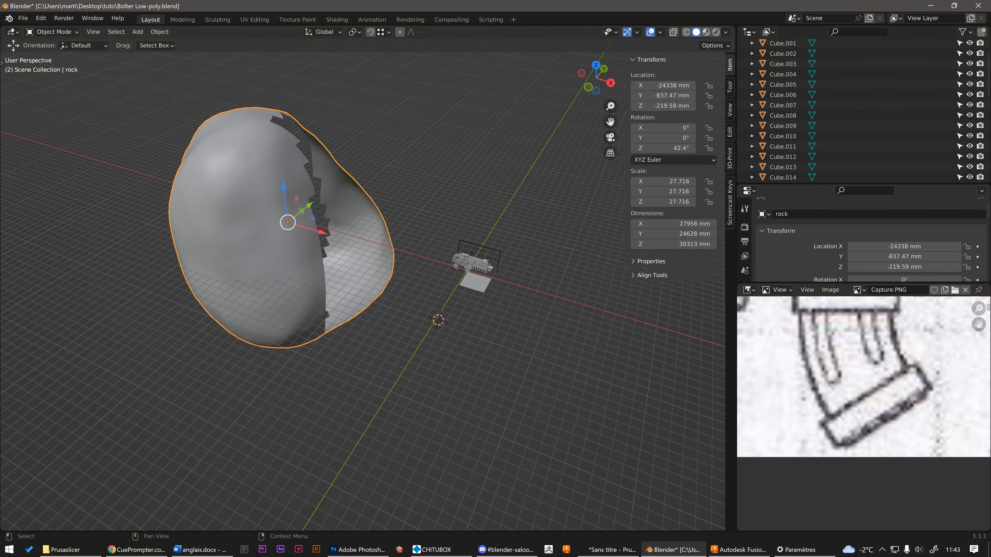
middle_click_drag(320, 205, 389, 235)
scroll(321, 204, "up", 2)
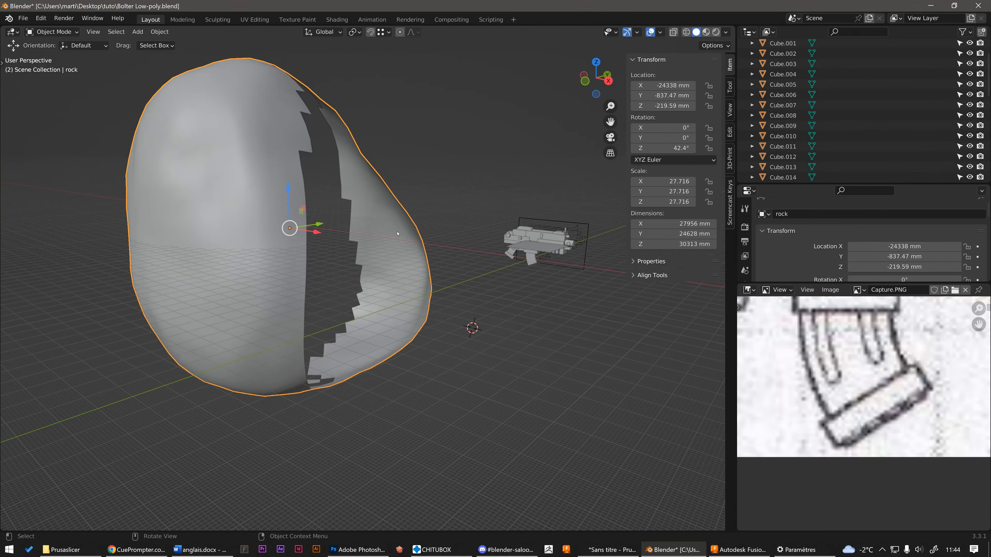
- Export only the selected rock as an STL file, overwriting rock.stl in the tuto folder
left_click(23, 18)
mouse_move(67, 168)
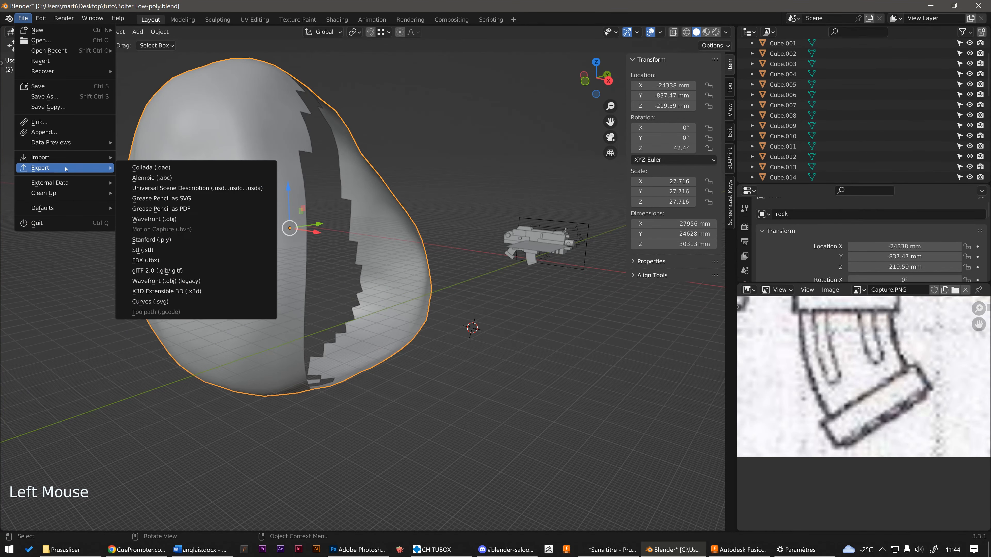
left_click(144, 250)
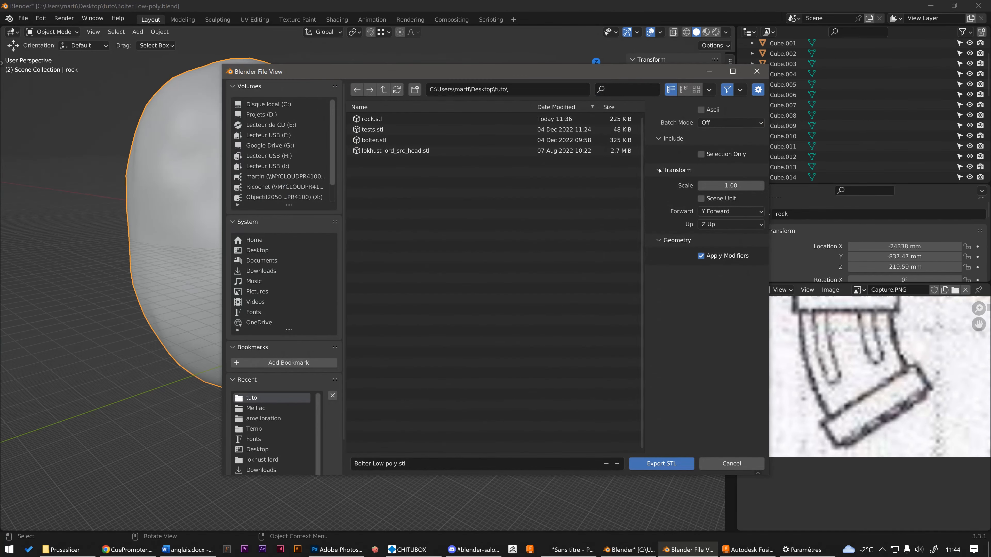
left_click(711, 154)
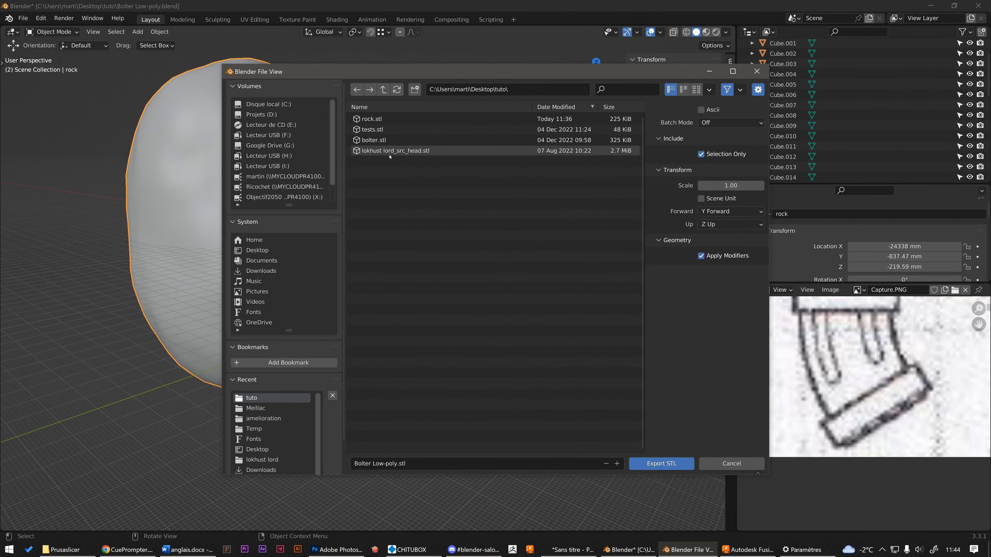
double_click(371, 118)
- Switch to CHITUBOX and examine the flipped side of the rock.stl model on the build plate
left_click(432, 550)
scroll(410, 448, "up", 1)
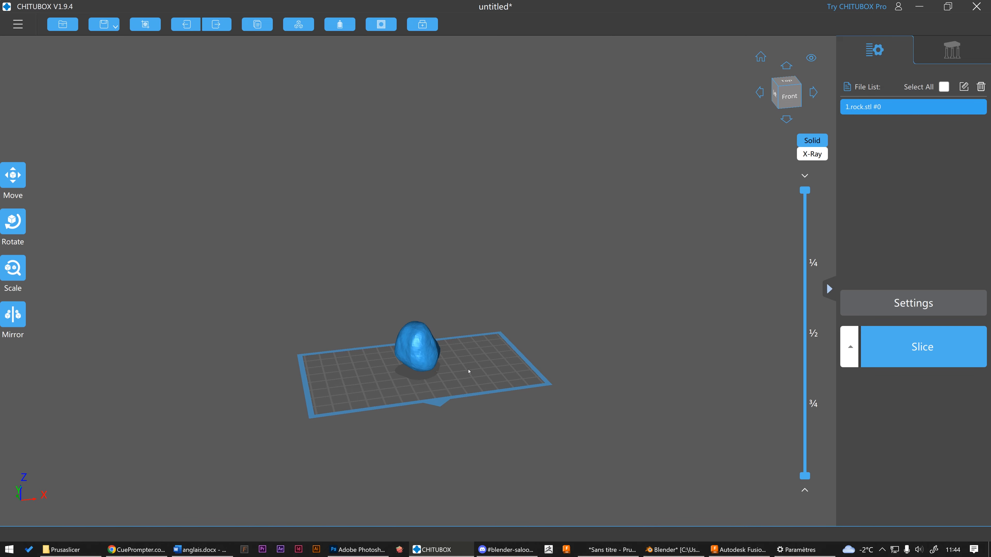
scroll(470, 372, "up", 5)
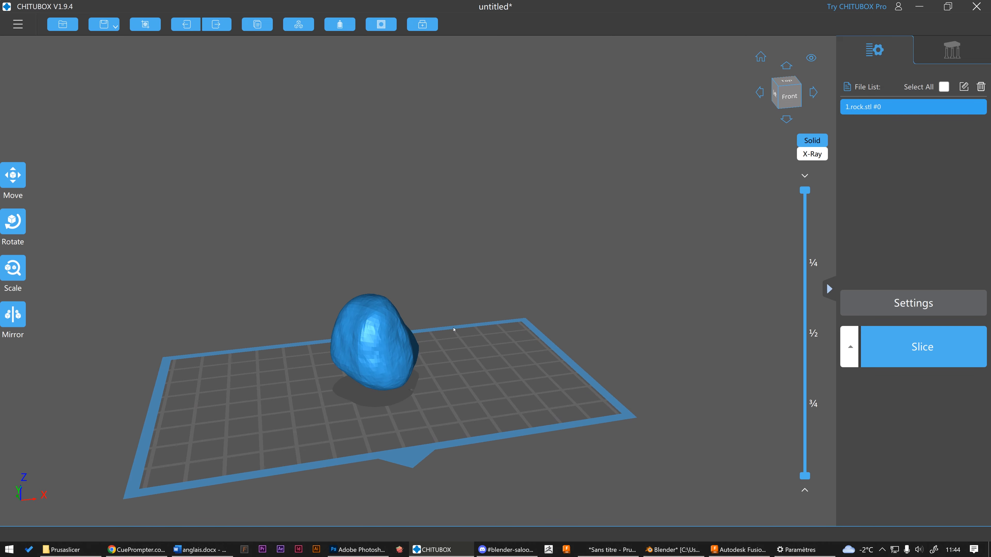
right_click_drag(455, 329, 474, 336)
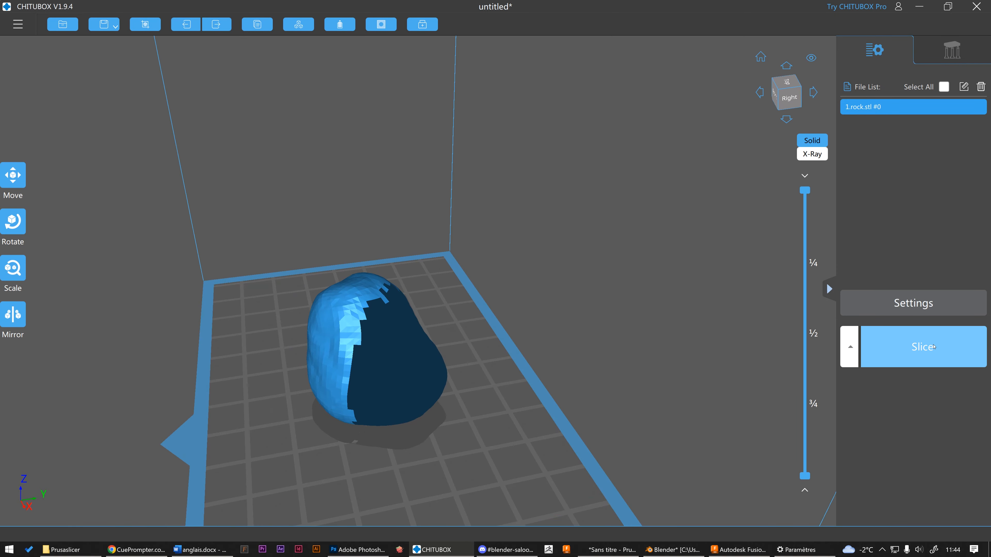
- Slice the rock and preview its cross-section at layer 225 before switching back to Blender
left_click(922, 348)
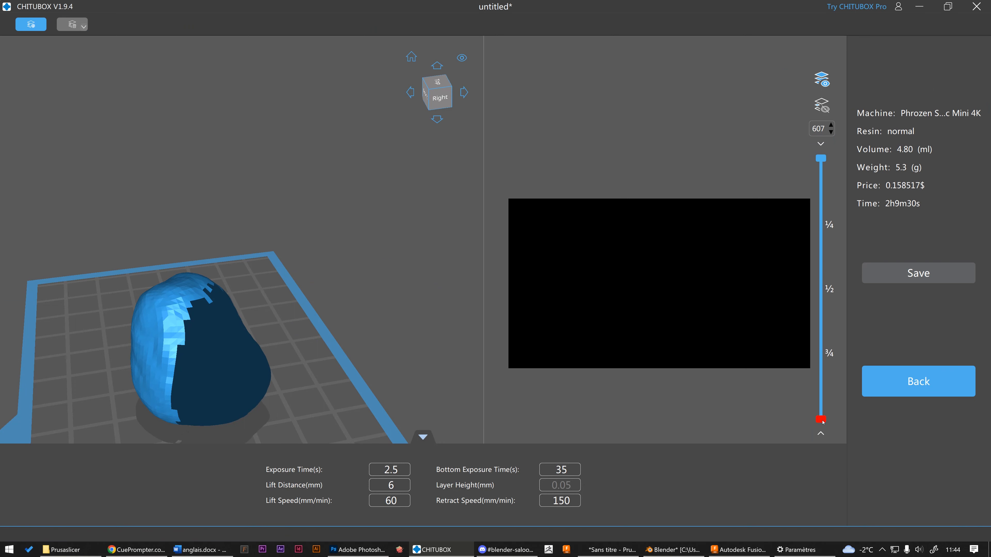
left_click_drag(821, 420, 829, 327)
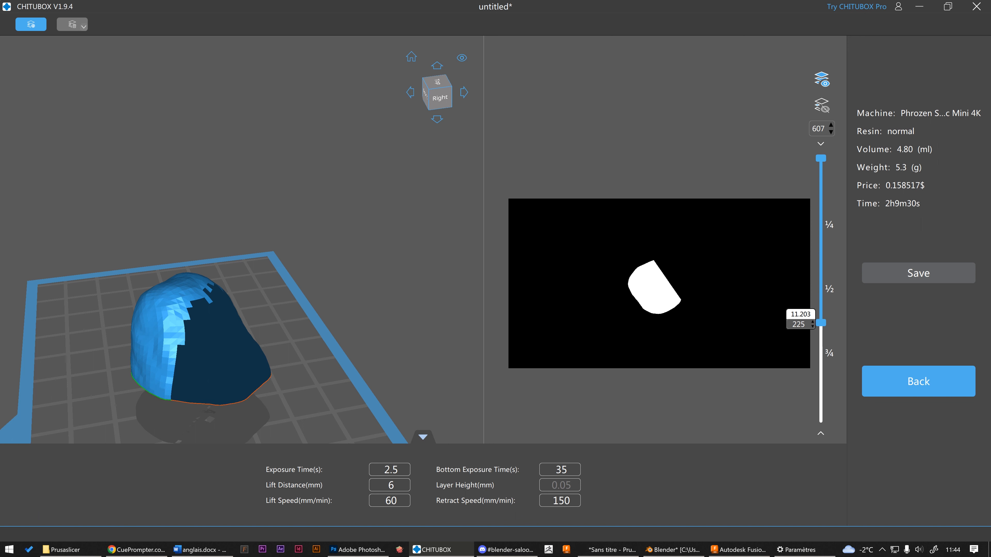
left_click(918, 7)
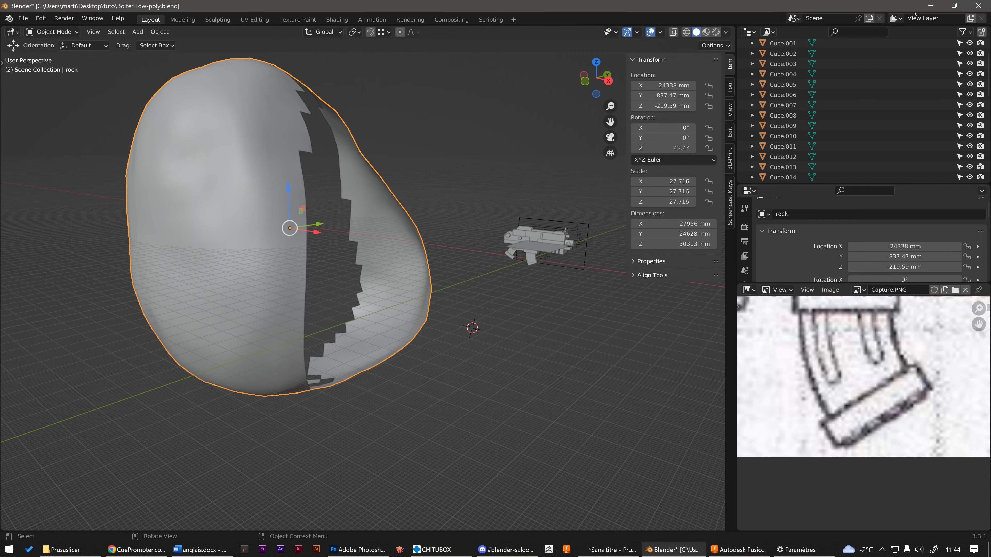
- Select all of the rock's faces in Edit Mode and recalculate their normals to the outside
mouse_move(371, 272)
middle_mouse_down()
mouse_move(387, 270)
mouse_move(368, 257)
middle_mouse_up()
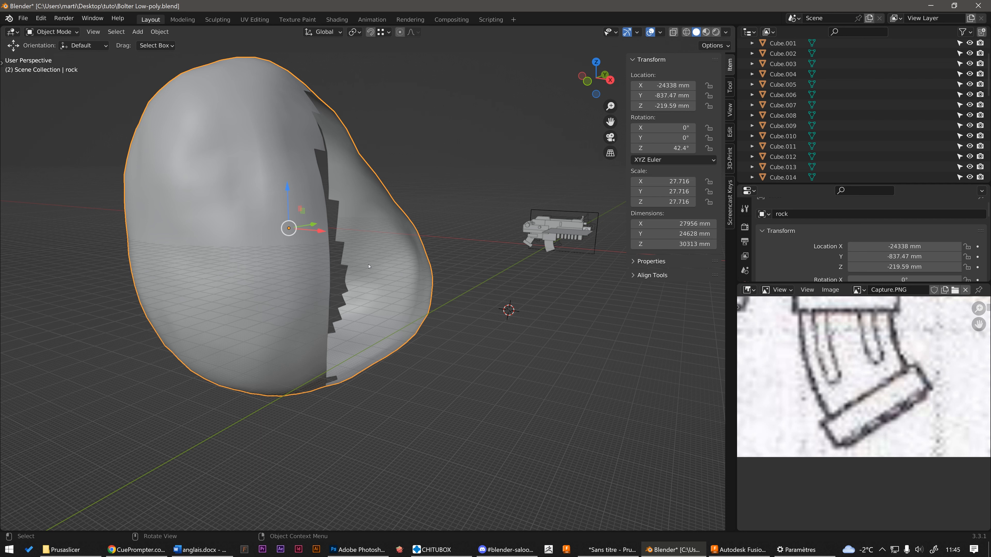
middle_click_drag(369, 266, 408, 201)
key("Tab")
scroll(408, 201, "down", 2)
left_click(406, 203)
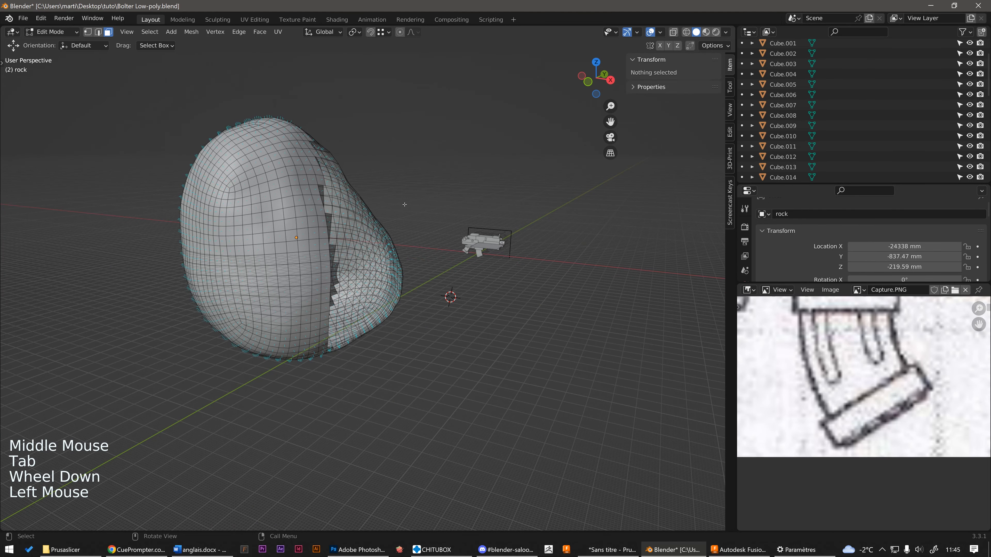
key("a")
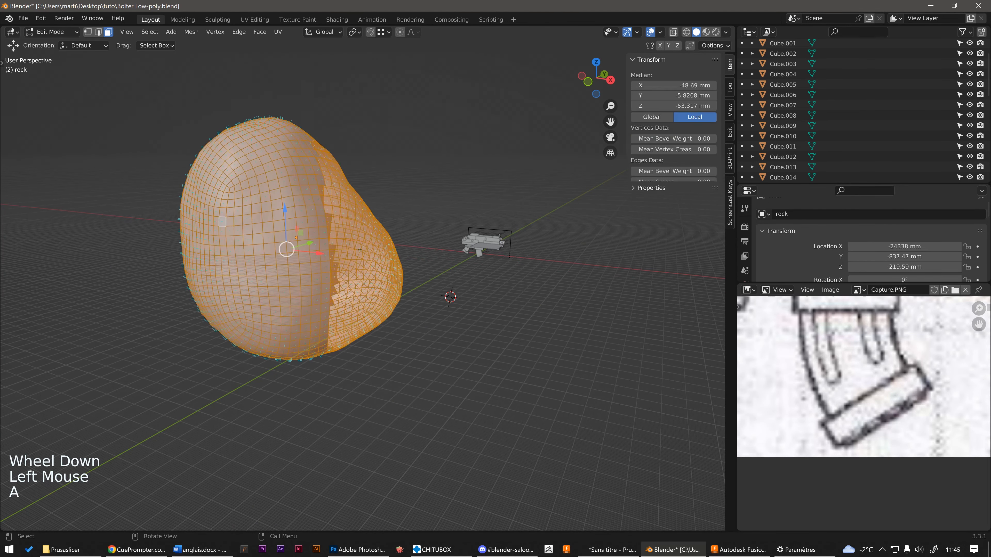
key("alt")
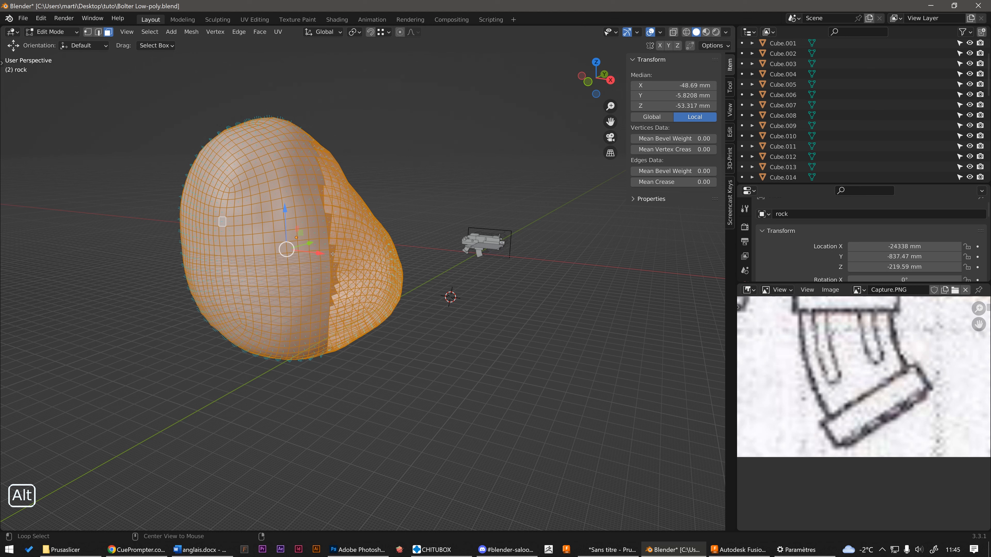
key("alt+n")
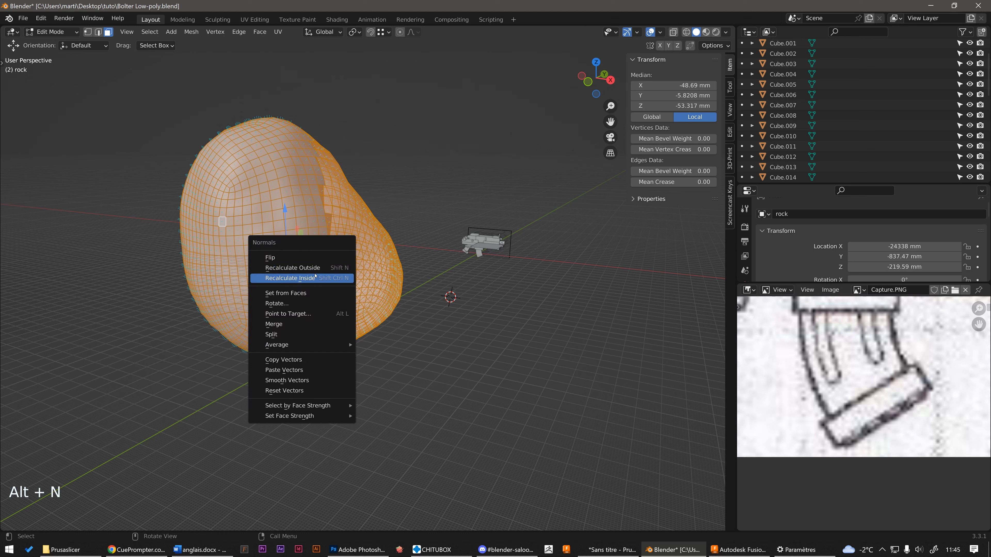
left_click(297, 269)
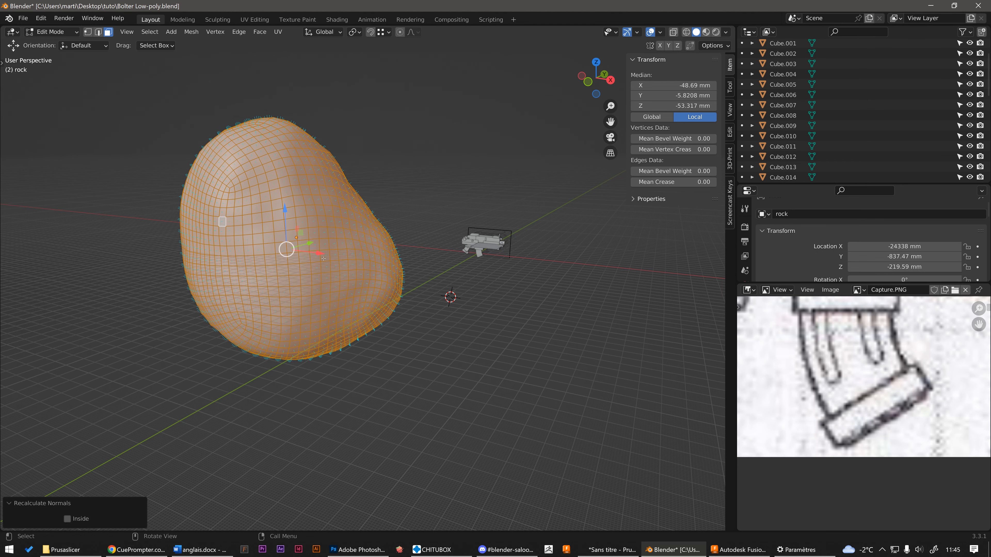
- Return to Object Mode and examine the rock with its recalculated normals
middle_click_drag(296, 270, 320, 258)
middle_click_drag(339, 257, 328, 274)
key("Tab")
left_click(443, 193)
- Delete the rock from the scene
middle_click_drag(322, 217, 427, 257, "shift")
left_click(378, 246)
scroll(447, 221, "down", 2)
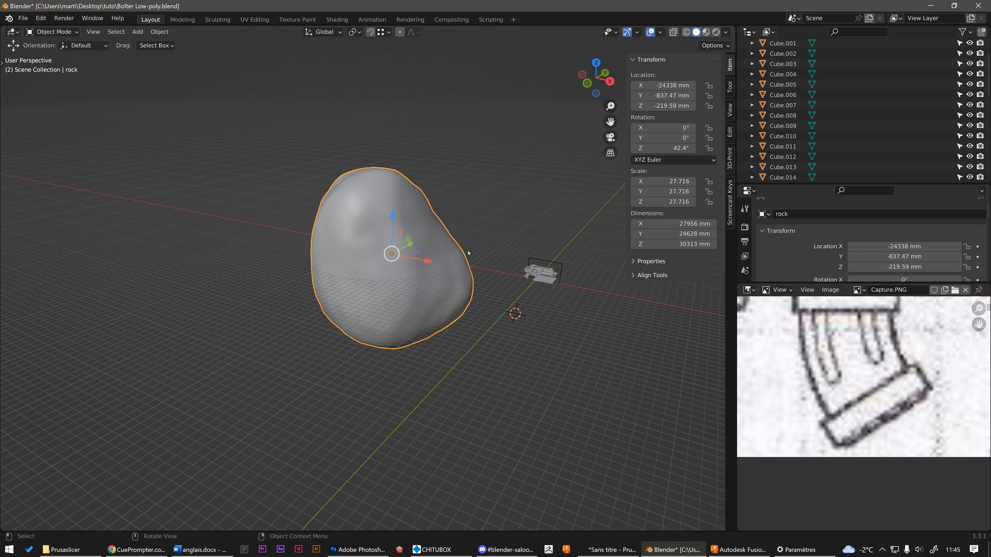
key("Delete")
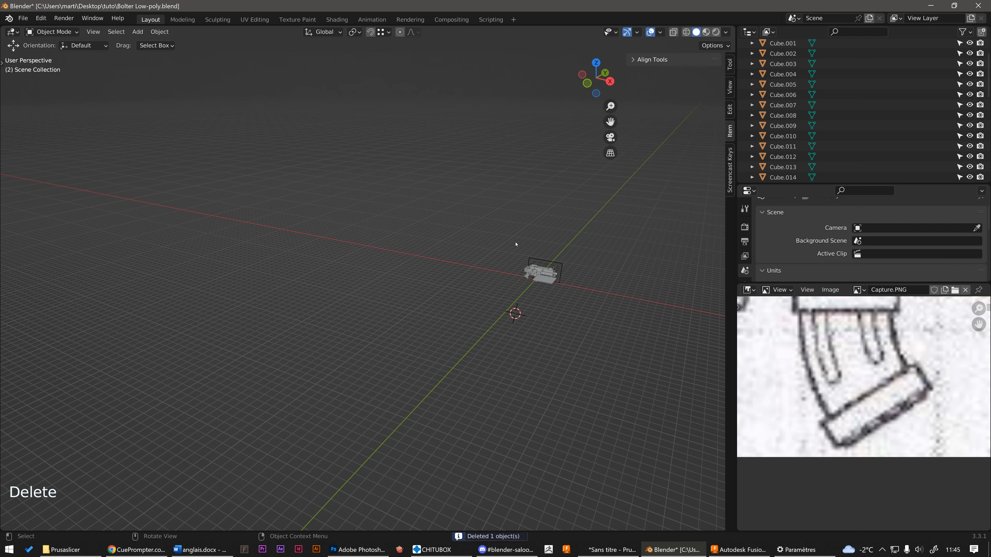
- Delete the plane in front of the gun model
middle_click_drag(497, 267, 465, 237)
left_click(283, 301)
middle_click_drag(197, 291, 304, 302, "shift")
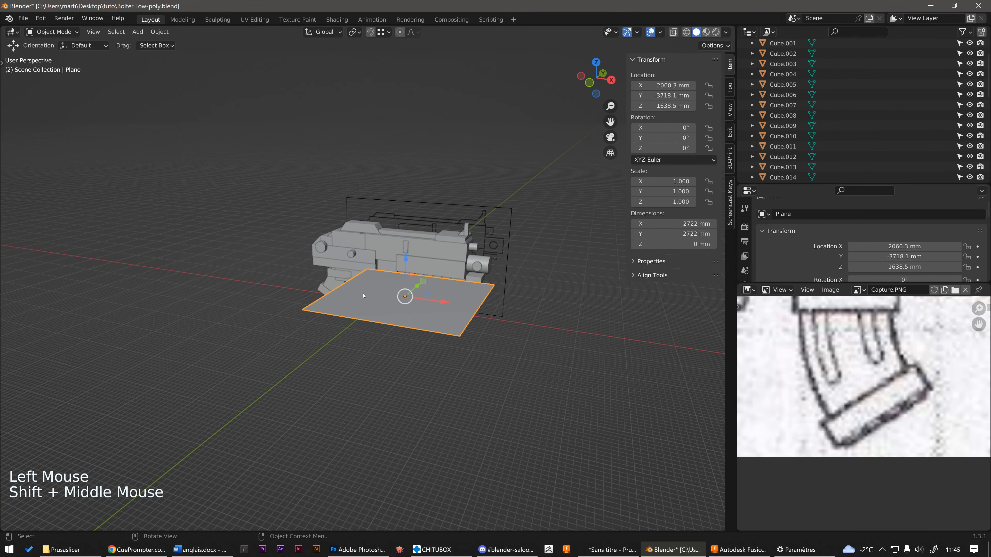
key("Delete")
scroll(402, 275, "up", 3)
scroll(401, 275, "down", 3)
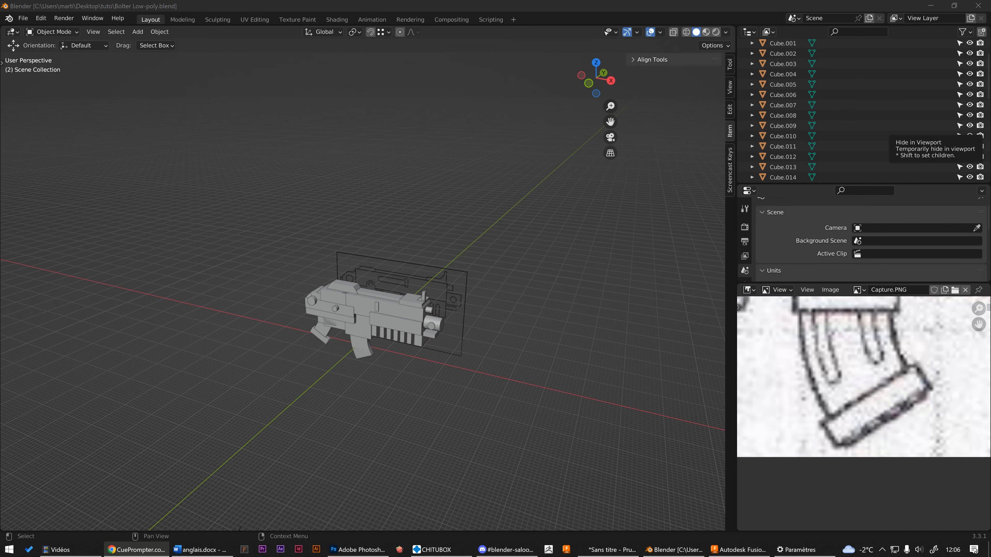
- Check the Backface Culling option in the viewport shading settings and examine the gun's curved magazine up close from both sides
left_click(726, 32)
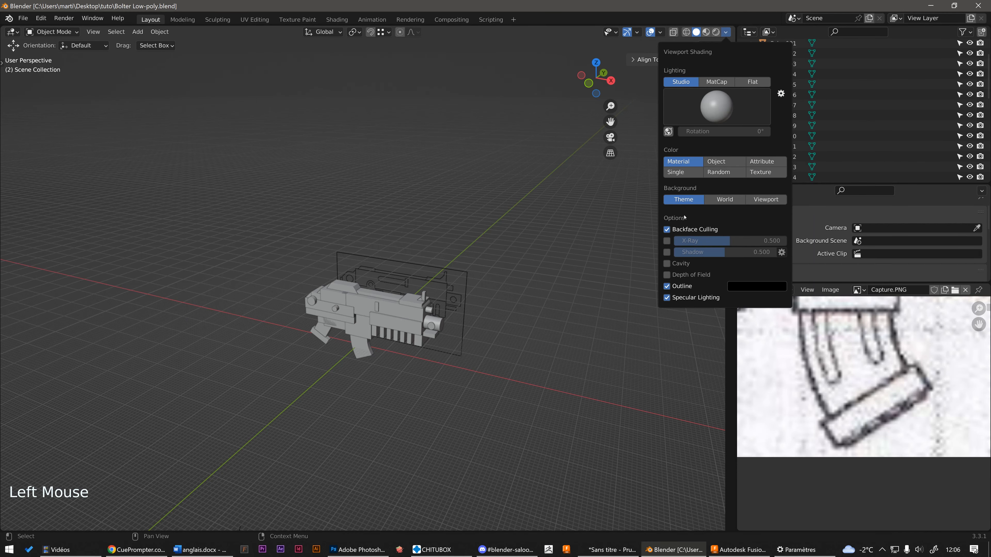
left_click(363, 355)
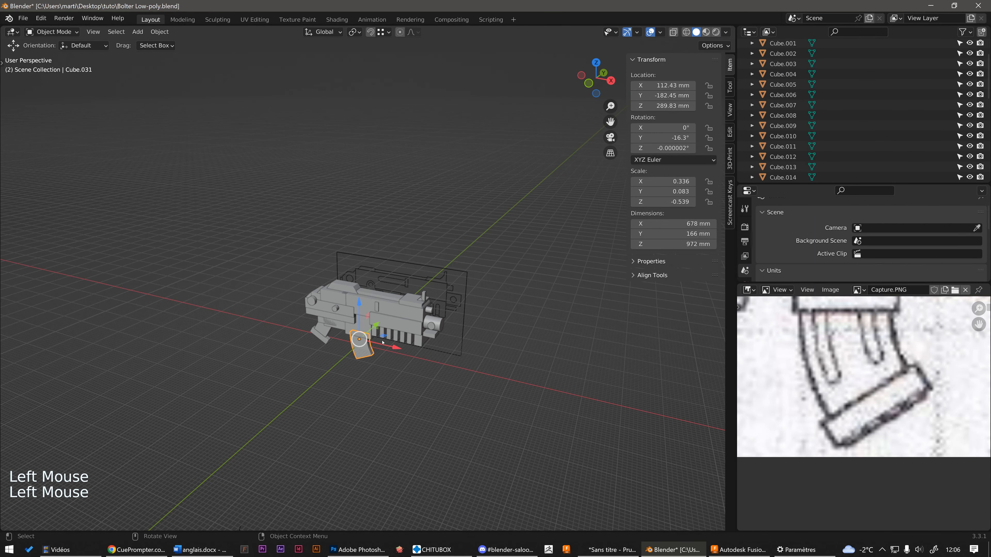
key("KP_Decimal")
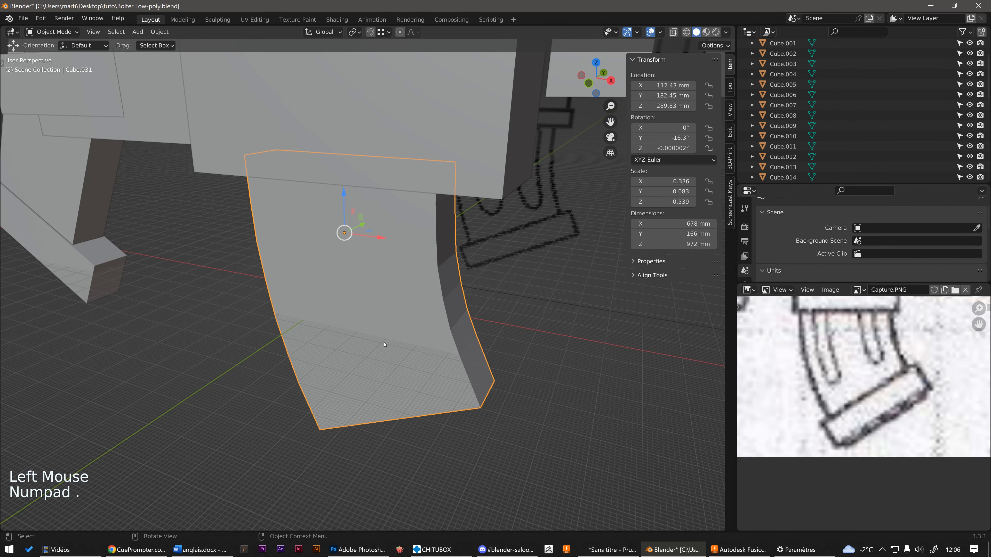
middle_click_drag(380, 349, 460, 324)
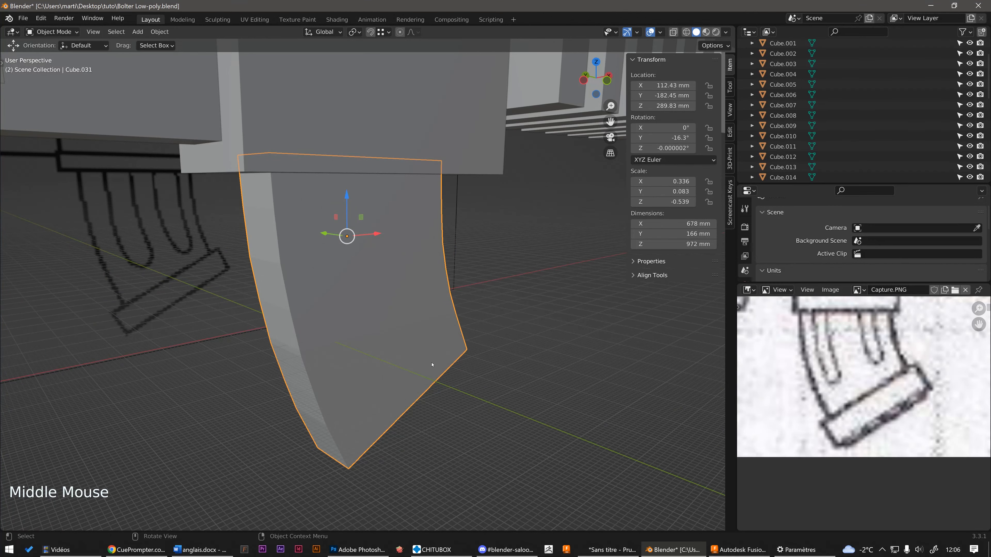
scroll(432, 364, "down", 2)
middle_click_drag(432, 365, 435, 358)
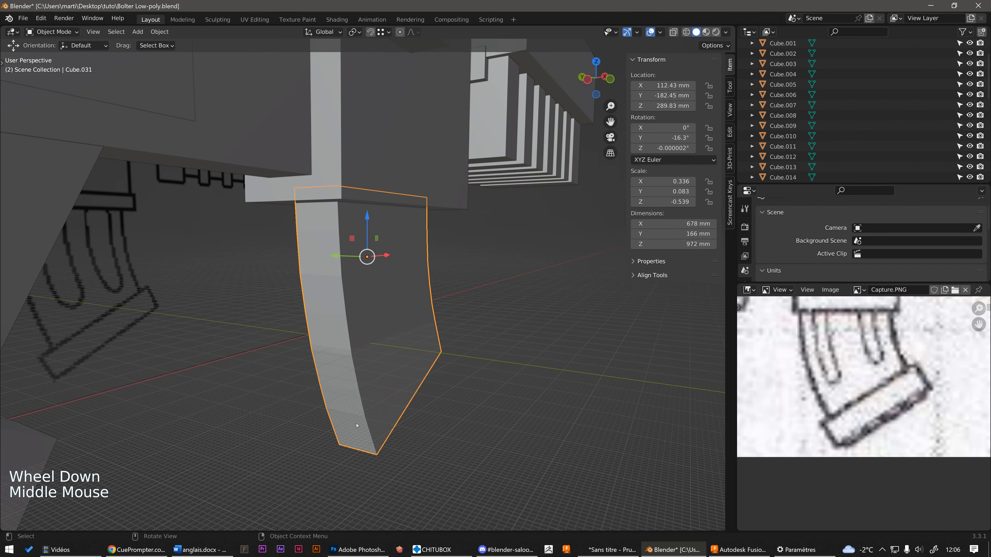
- Enter Edit Mode on the magazine, select the lowest face of its side and examine the direction of the normals
key("Tab")
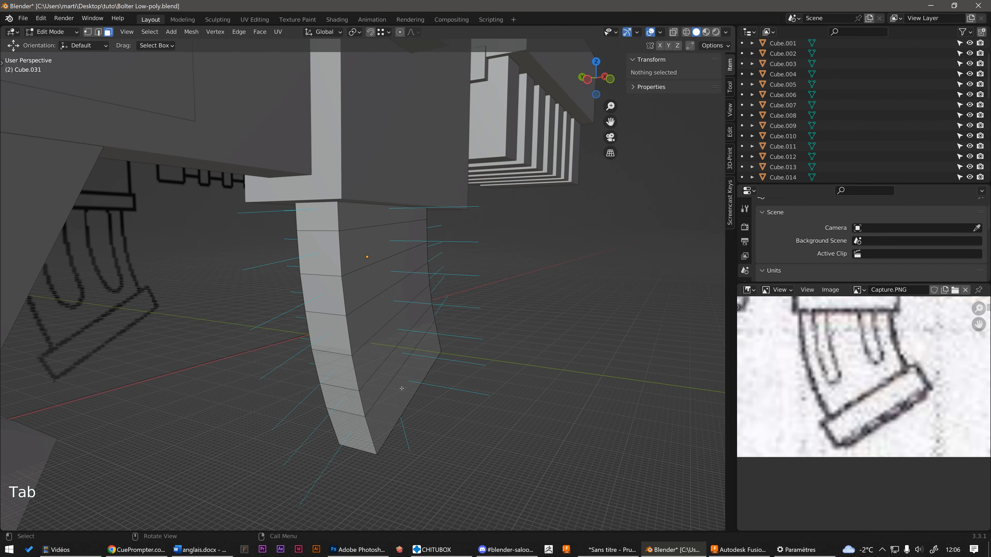
left_click(406, 389)
mouse_move(406, 389)
middle_mouse_down()
mouse_move(349, 388)
mouse_move(445, 365)
mouse_move(404, 378)
mouse_move(421, 389)
middle_mouse_up()
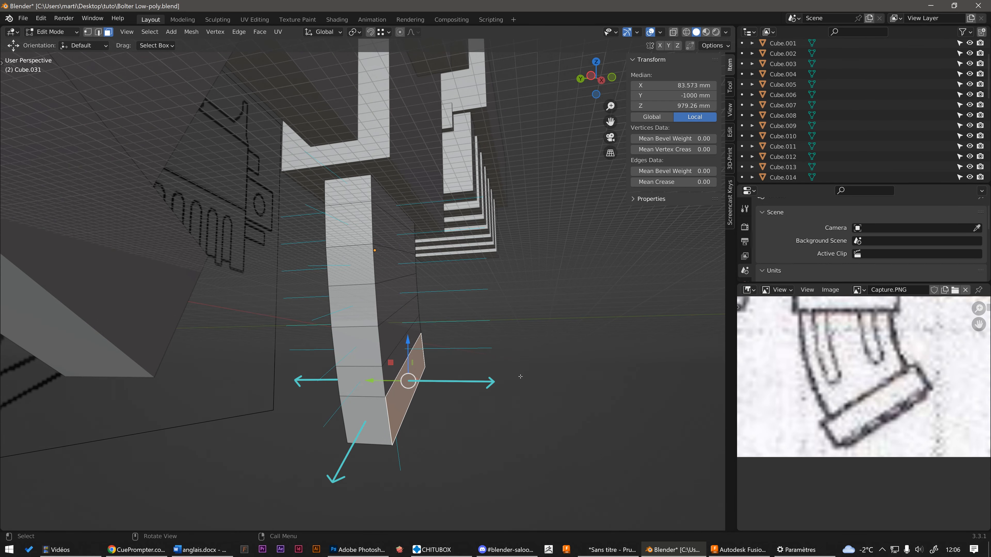
middle_click_drag(522, 387, 362, 417)
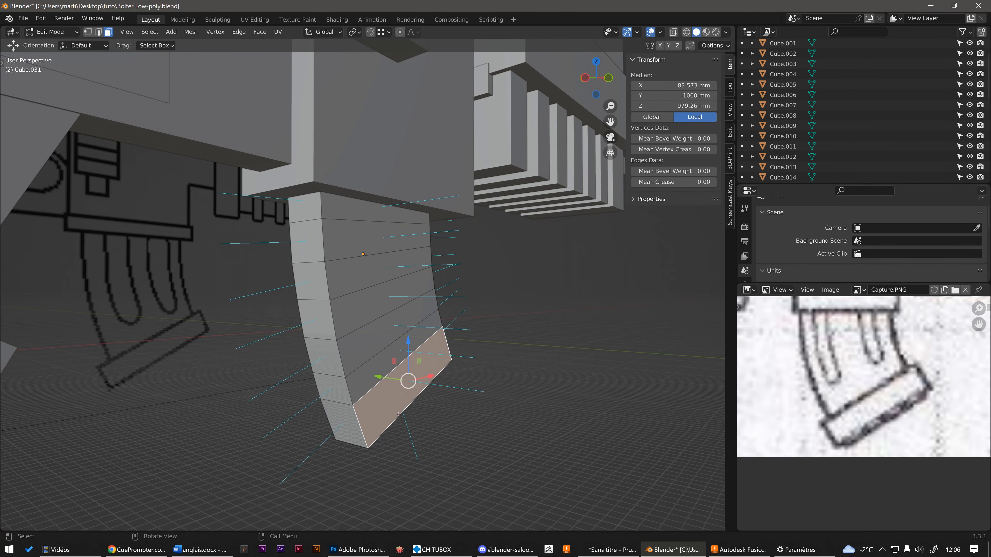
- Add the adjoining lower end faces and the opposite lower side face to the selection and extrude the magazine's lowest band along its normals
left_click(340, 423, "shift")
middle_click_drag(343, 422, 219, 414)
left_click(422, 354, "shift")
middle_click_drag(421, 354, 525, 297)
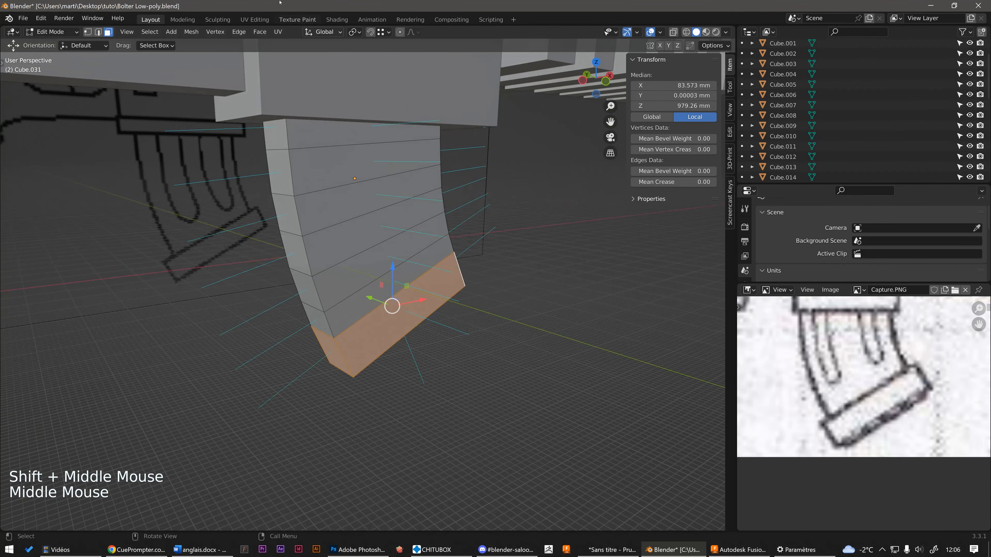
left_click(263, 33)
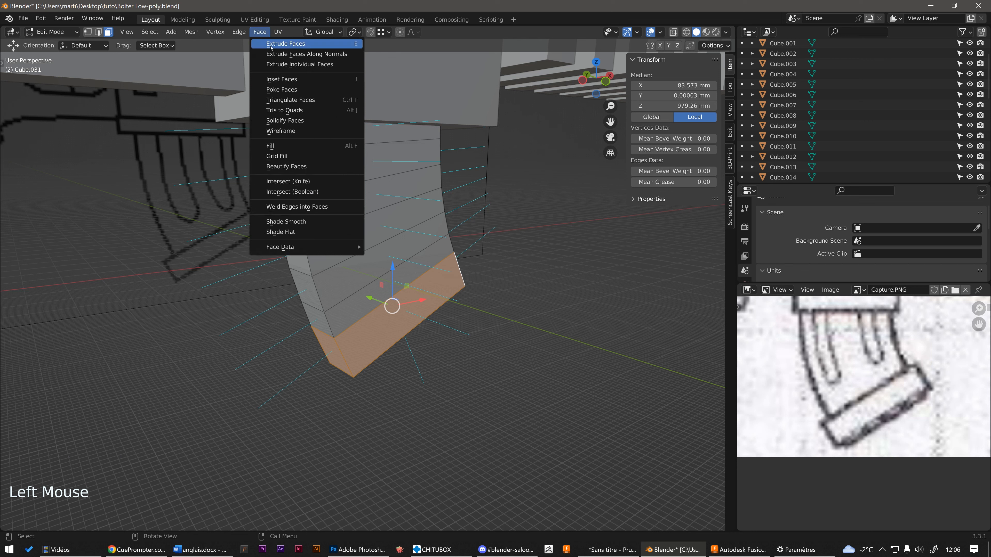
left_click(316, 58)
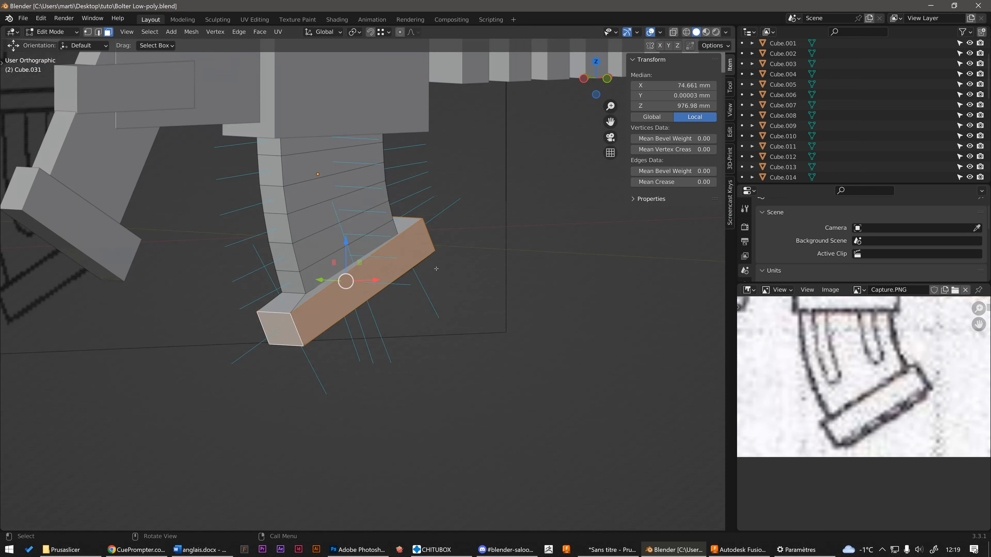
- Return the magazine to Object Mode and examine its extruded base from several sides
middle_click_drag(390, 274, 388, 235)
middle_click_drag(289, 281, 398, 264)
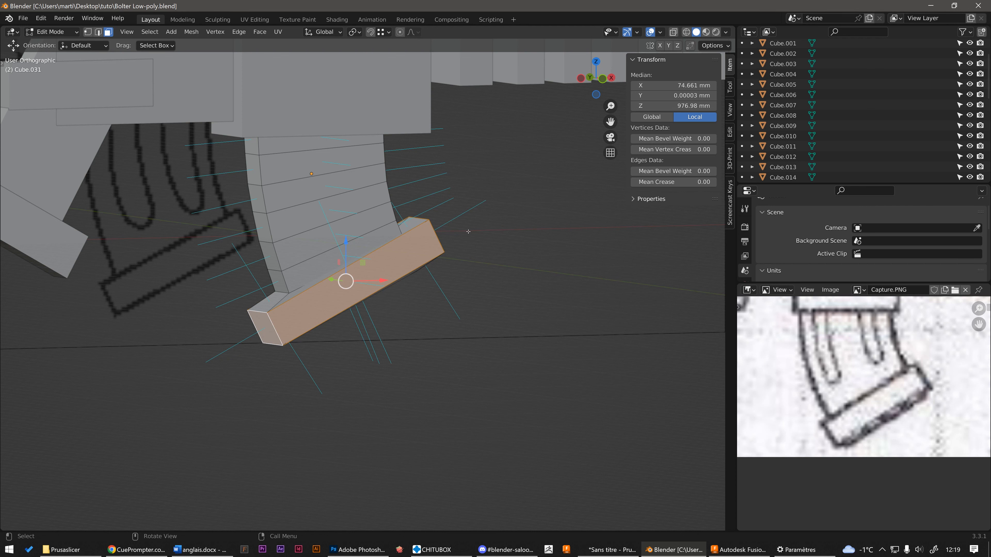
key("Tab")
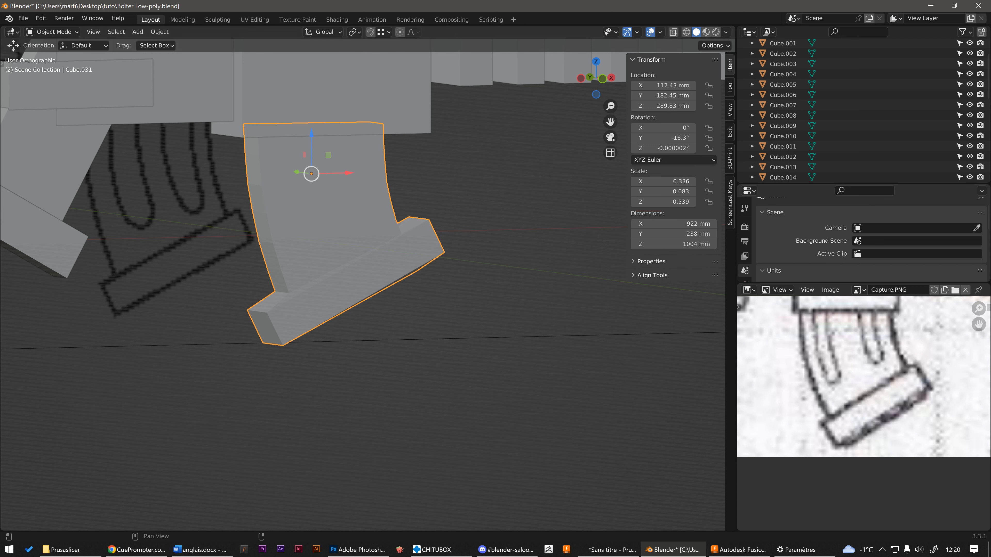
middle_click_drag(484, 224, 328, 203)
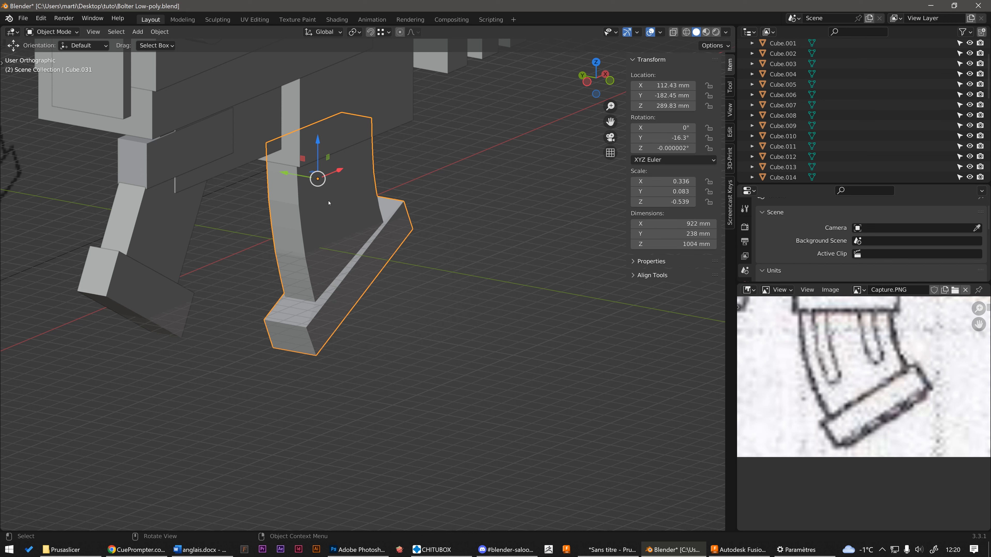
middle_click_drag(404, 209, 389, 213)
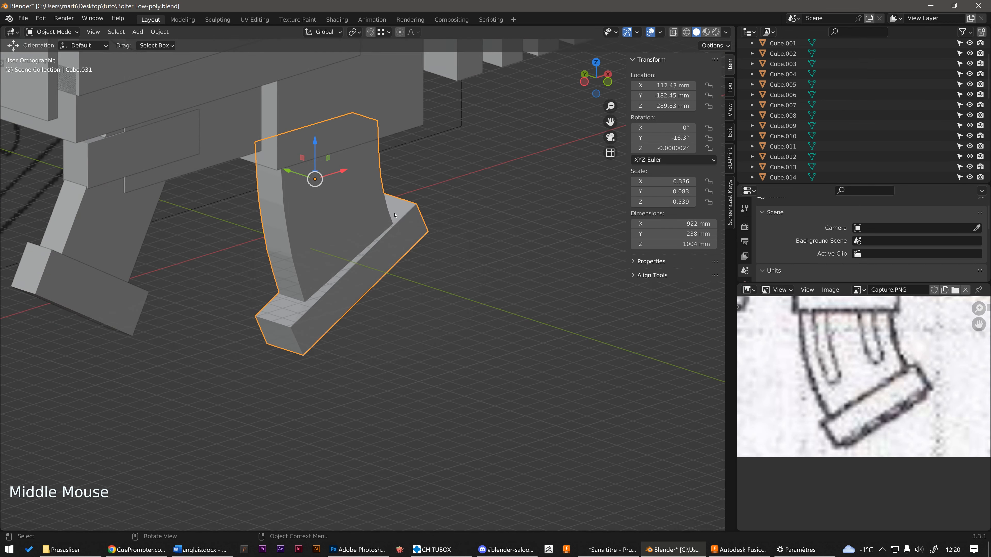